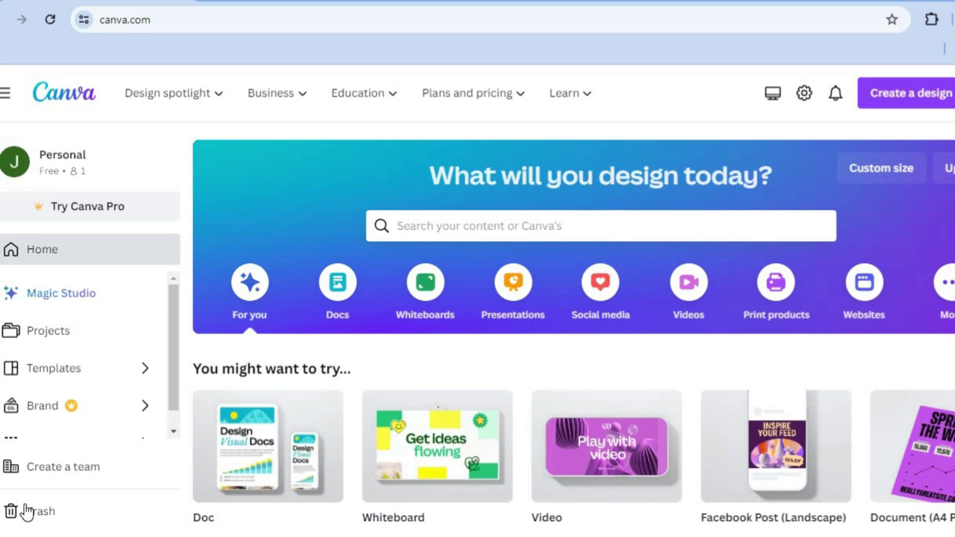
Create a blank 1920 × 1080 px Video design from the video design types.
left_click(689, 298)
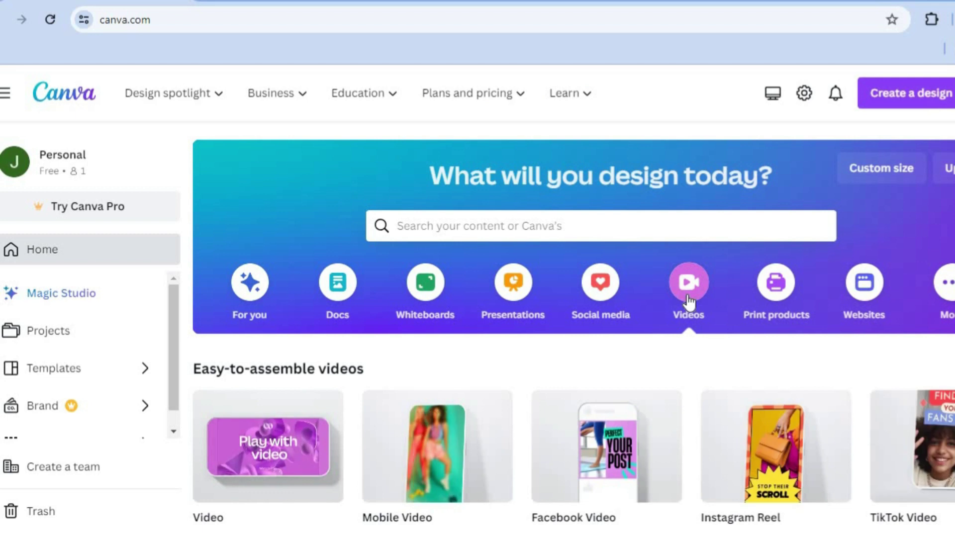
scroll(419, 507, "down", 3)
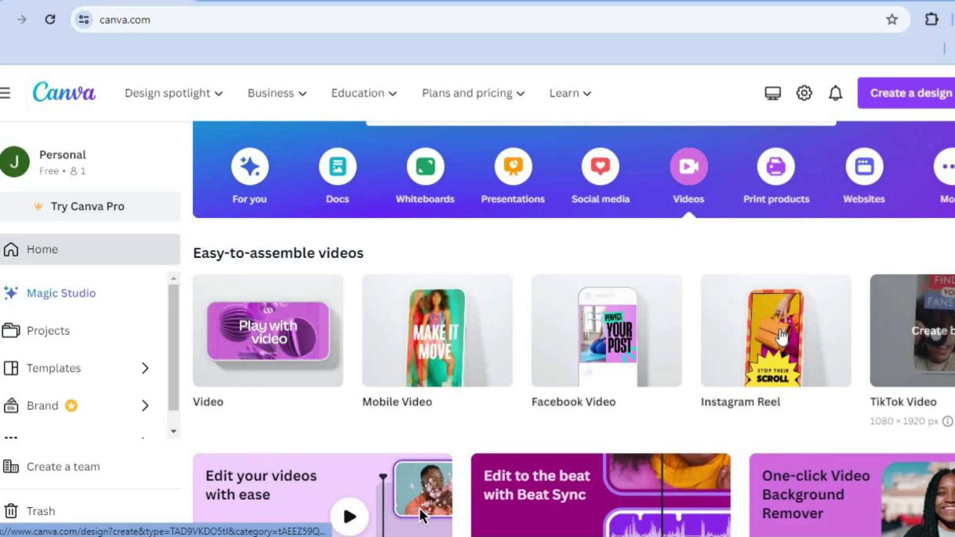
mouse_move(255, 351)
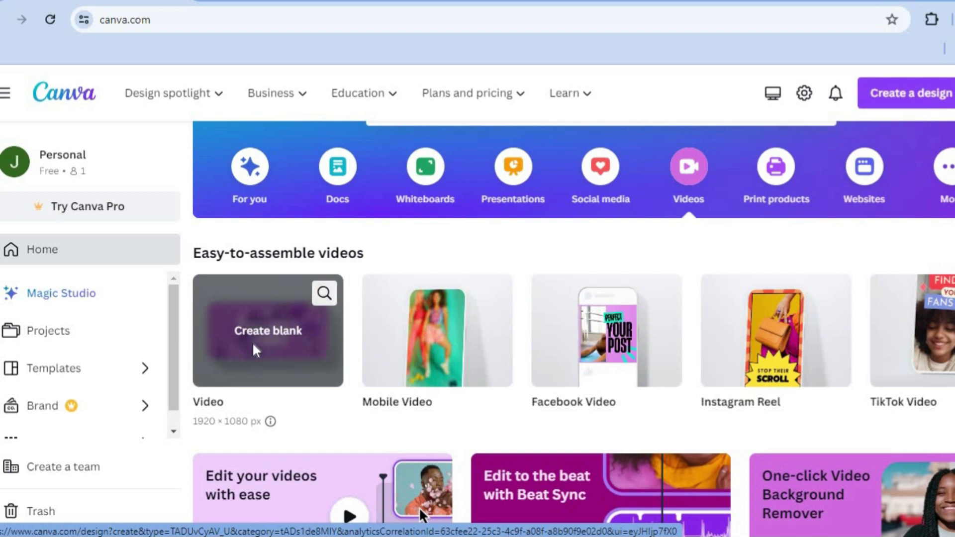
left_click(255, 352)
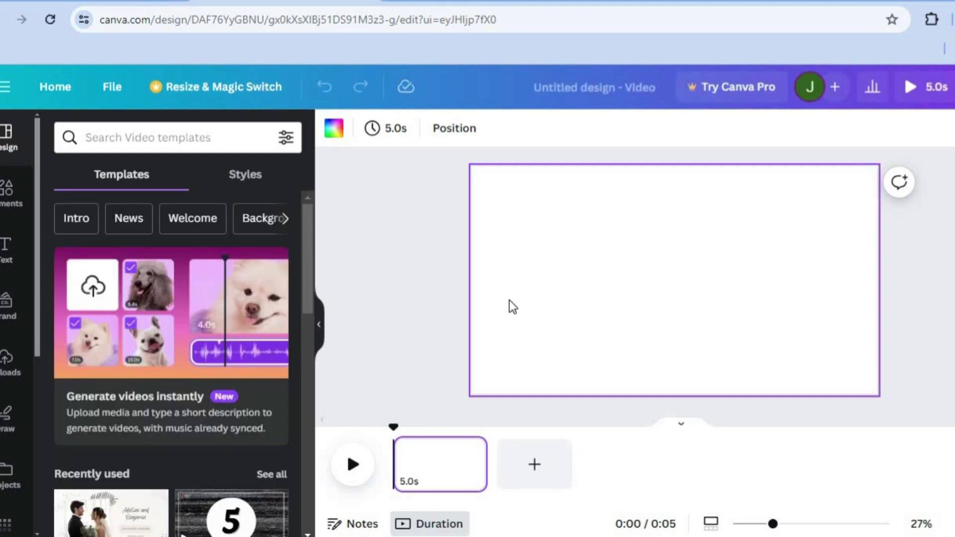
Search the elements library for "countdown timer" and restrict the results to videos.
left_click(10, 209)
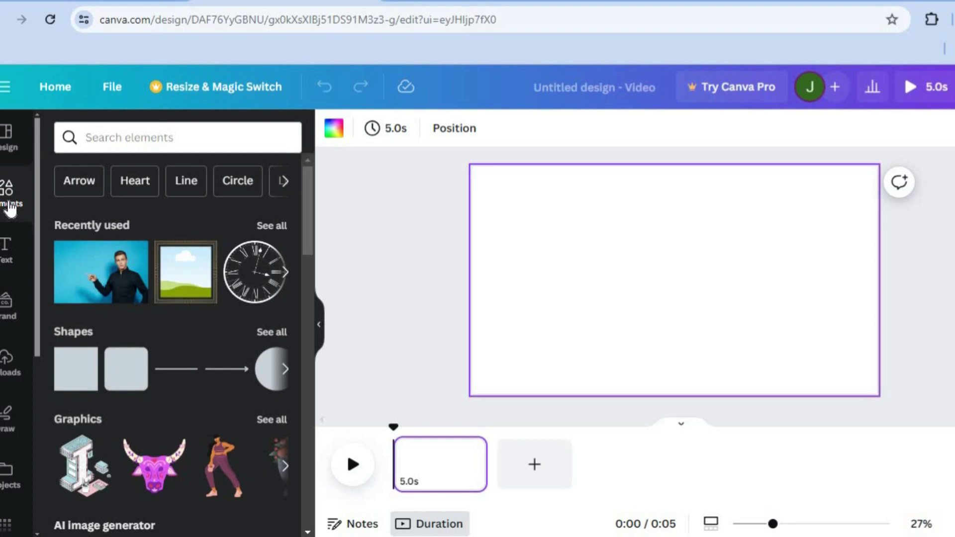
left_click(104, 143)
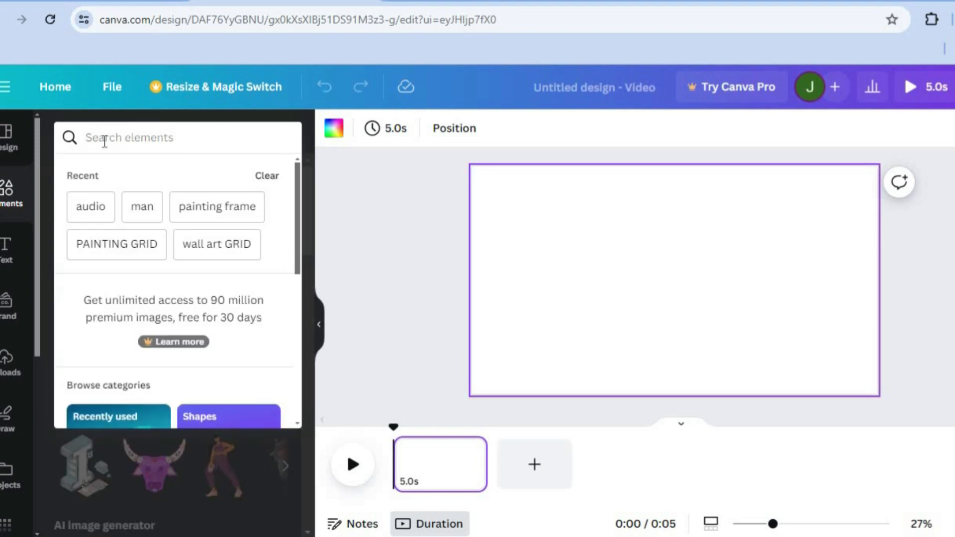
type("COUNT")
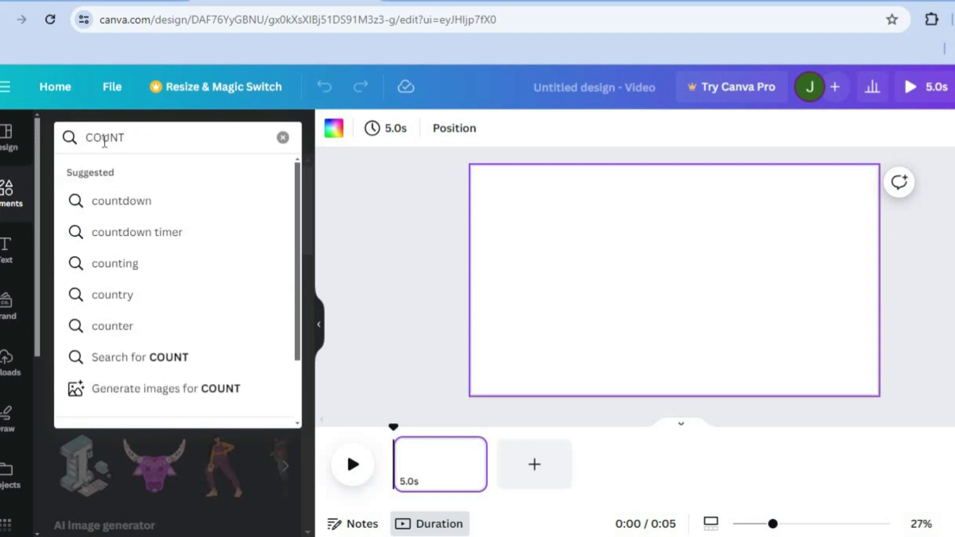
left_click(150, 231)
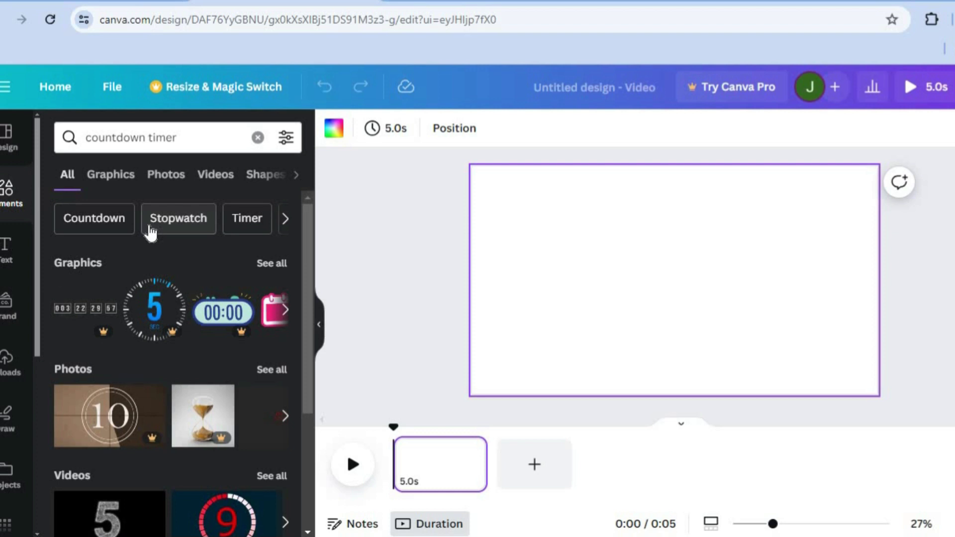
left_click(223, 184)
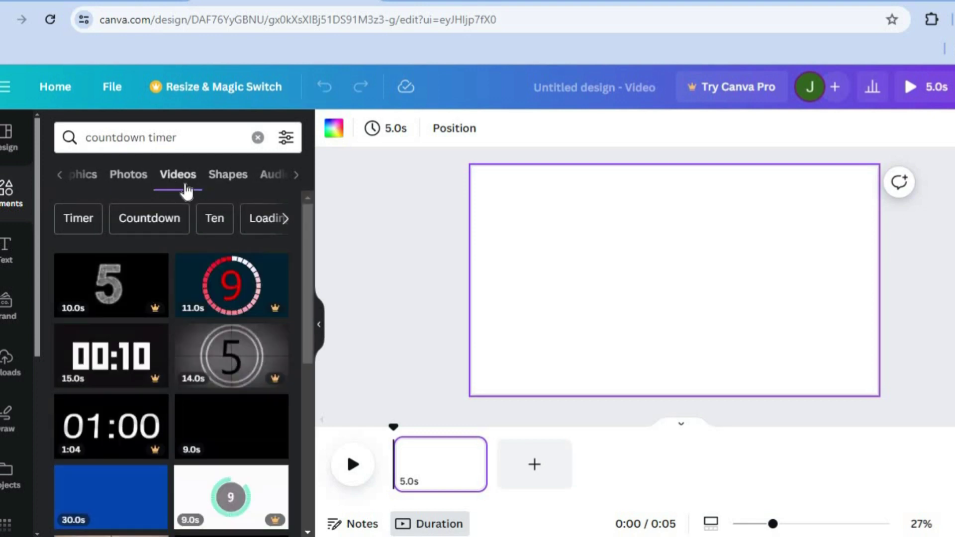
Browse the countdown timer videos and add the blue 30-second hexagon countdown to the page.
left_click_drag(308, 234, 303, 330)
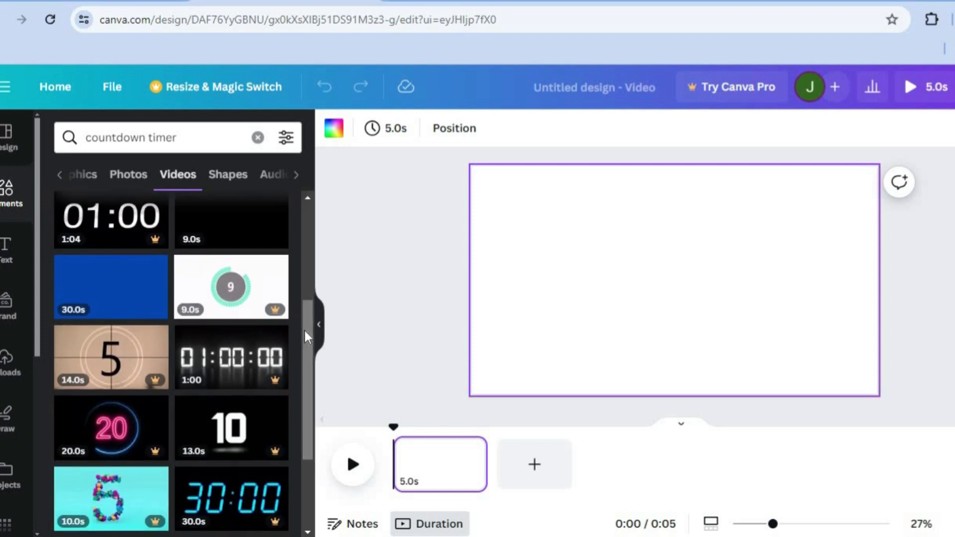
scroll(305, 353, "down", 3)
scroll(306, 396, "down", 2)
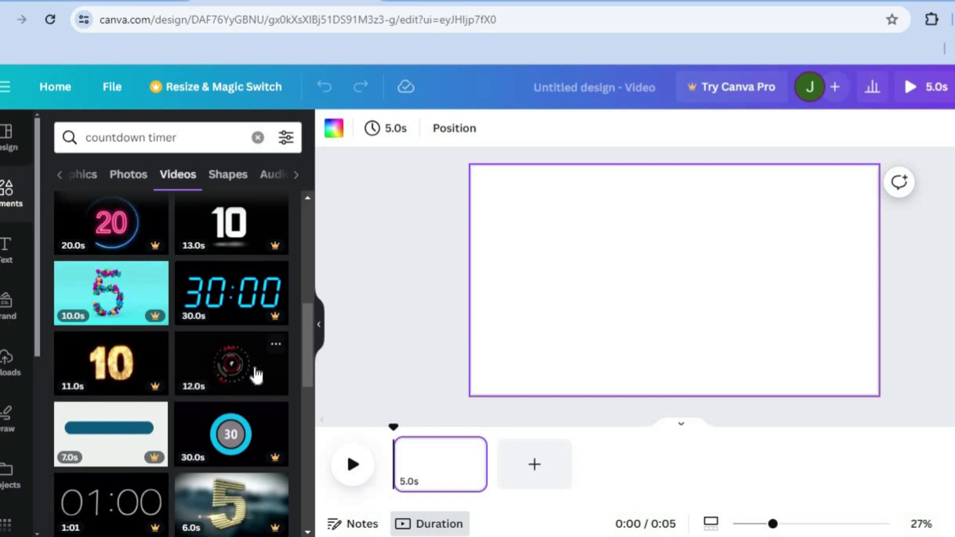
left_click_drag(306, 349, 303, 415)
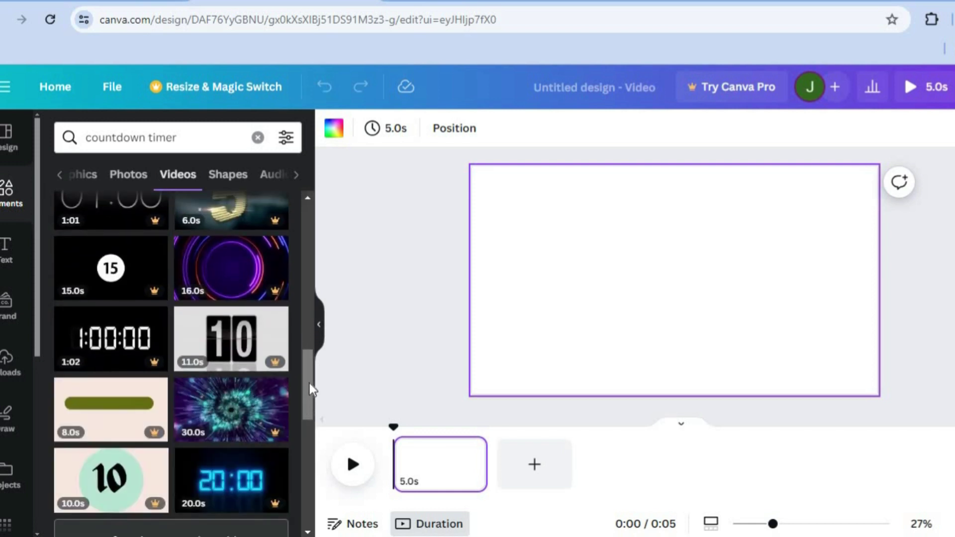
left_click_drag(310, 389, 308, 471)
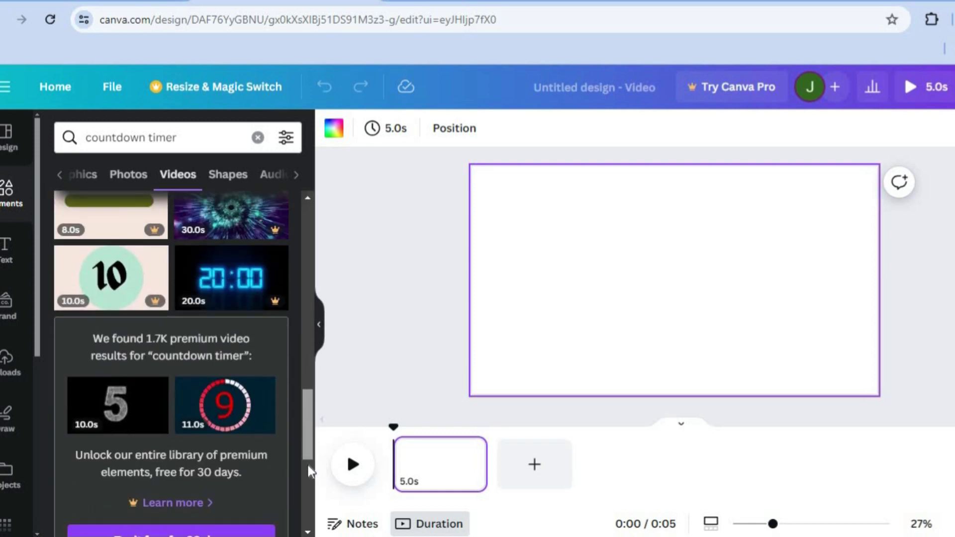
left_click_drag(308, 390, 309, 246)
mouse_move(91, 366)
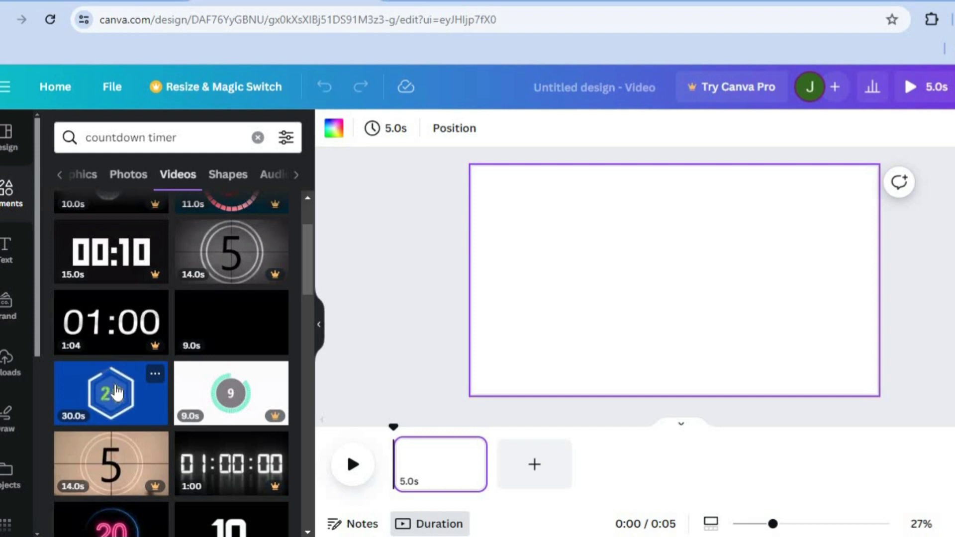
left_click(115, 392)
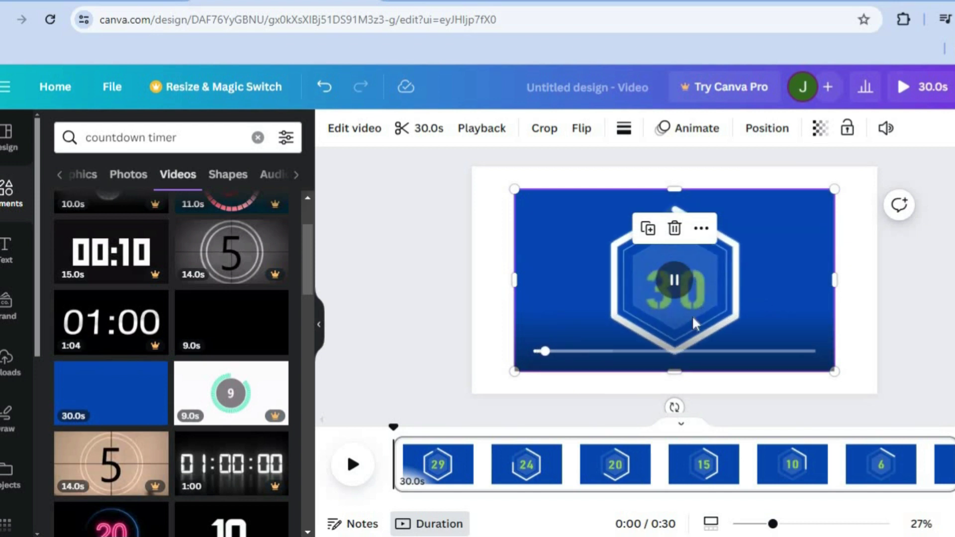
Set the countdown video as the page background and play a short preview of it.
left_click(676, 284)
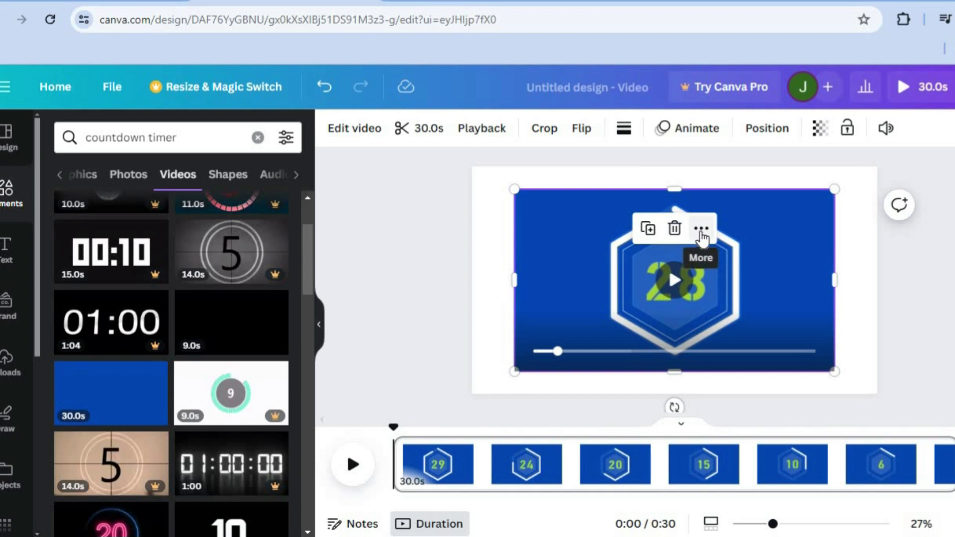
left_click(701, 229)
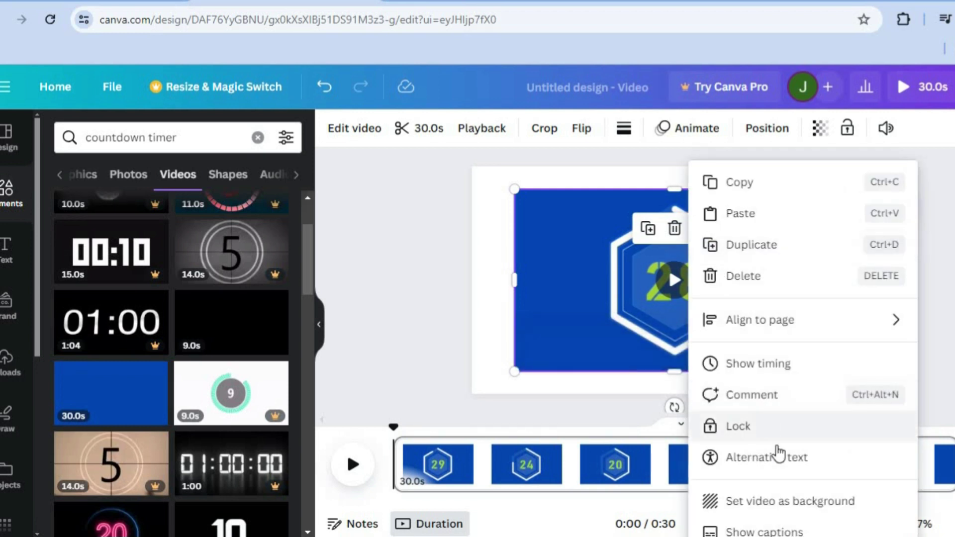
left_click(766, 512)
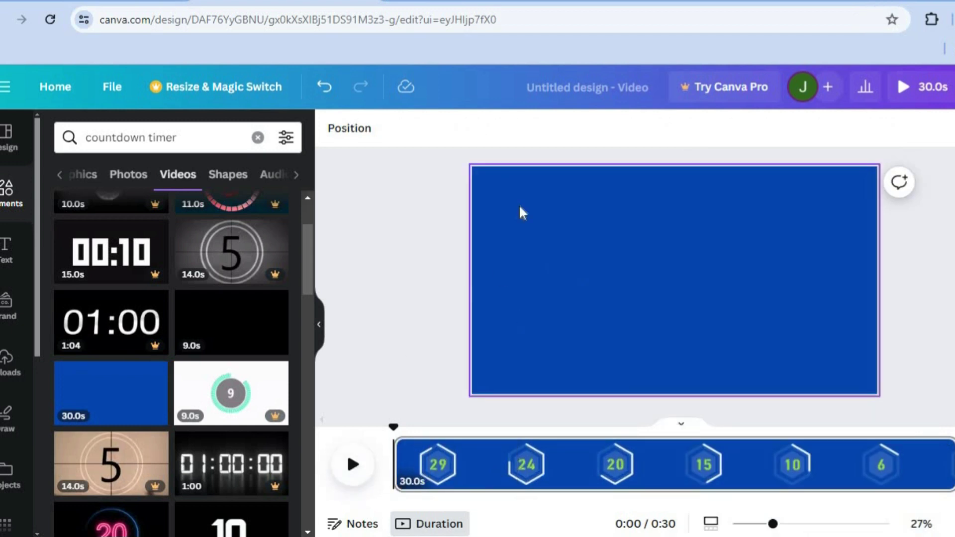
left_click(354, 477)
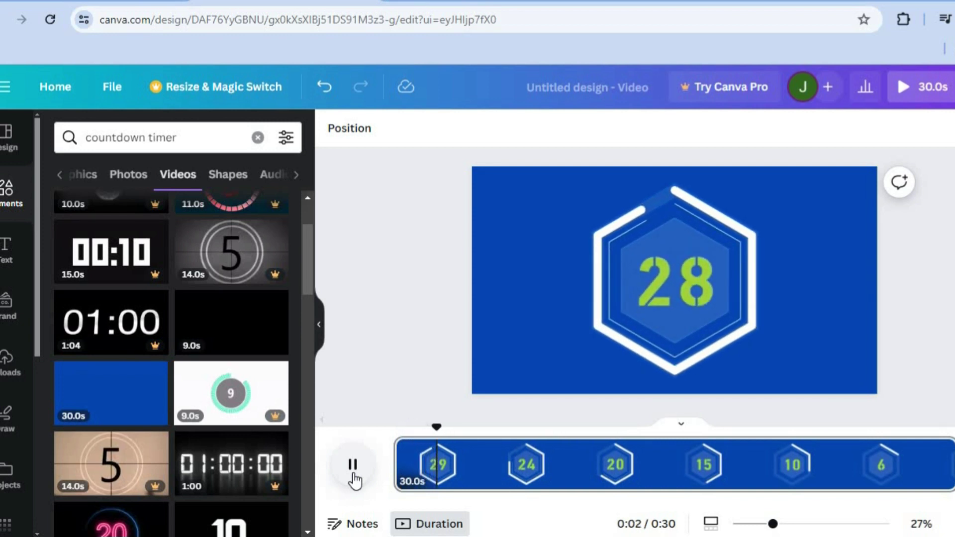
left_click(353, 465)
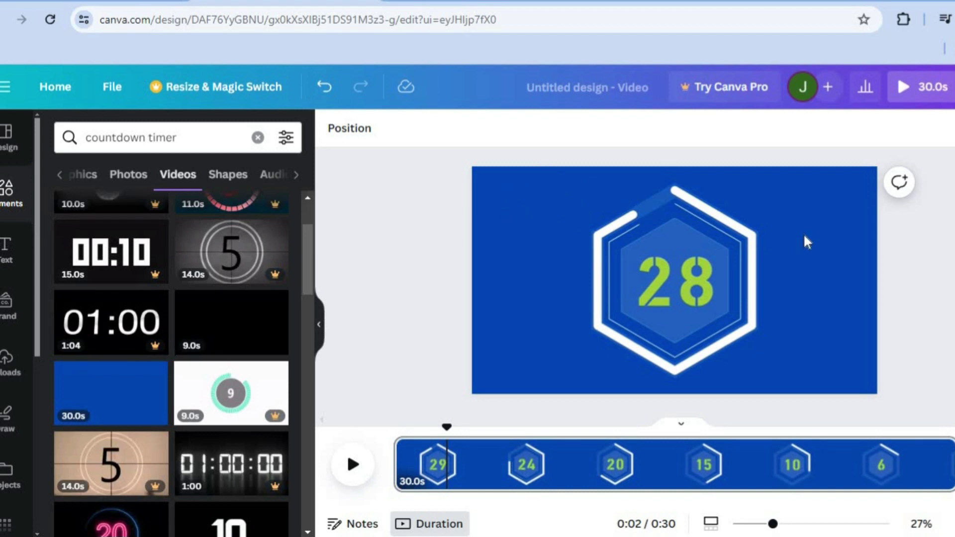
Undo setting the video as background and delete the countdown video from the page.
left_click(318, 90)
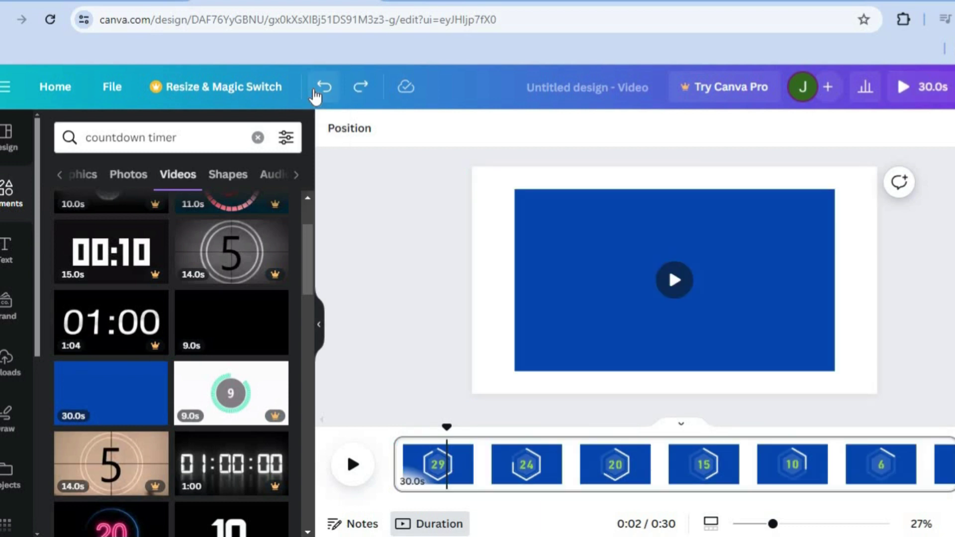
left_click(575, 258)
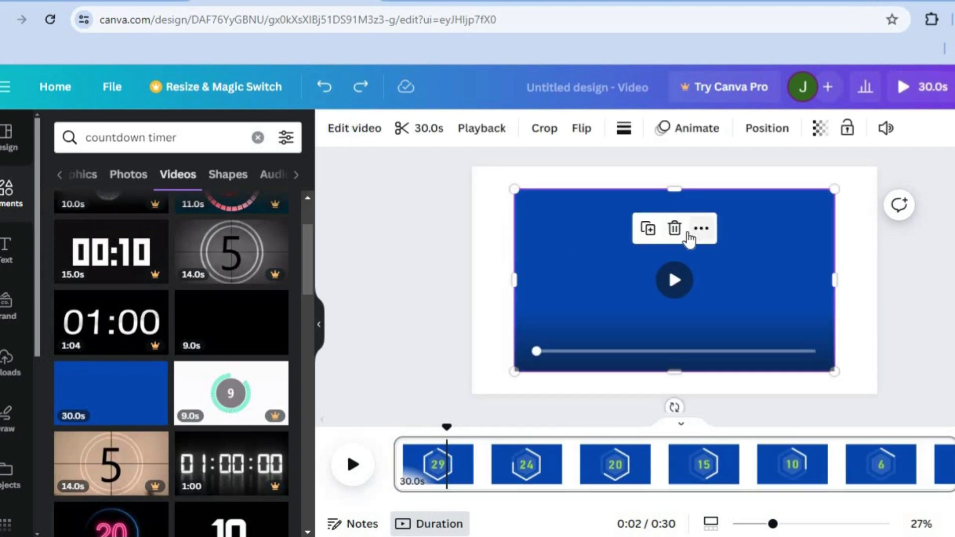
left_click(674, 229)
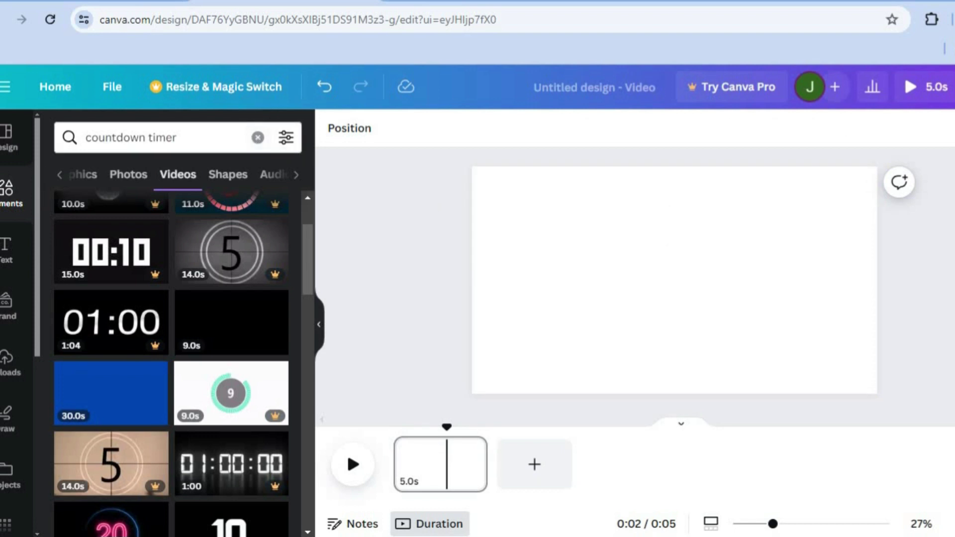
Search the elements for "frame", add the circular frame to the page and enlarge it.
left_click(257, 137)
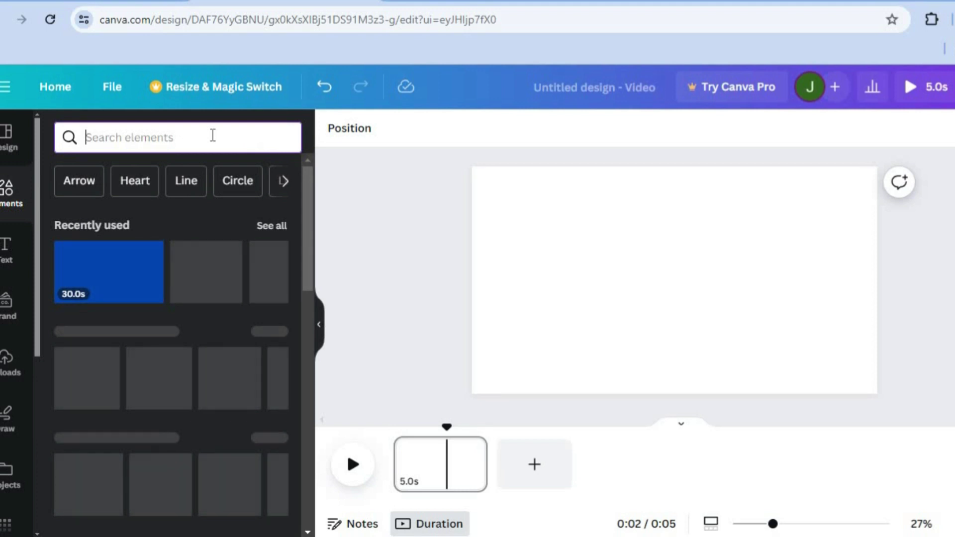
type("FRA")
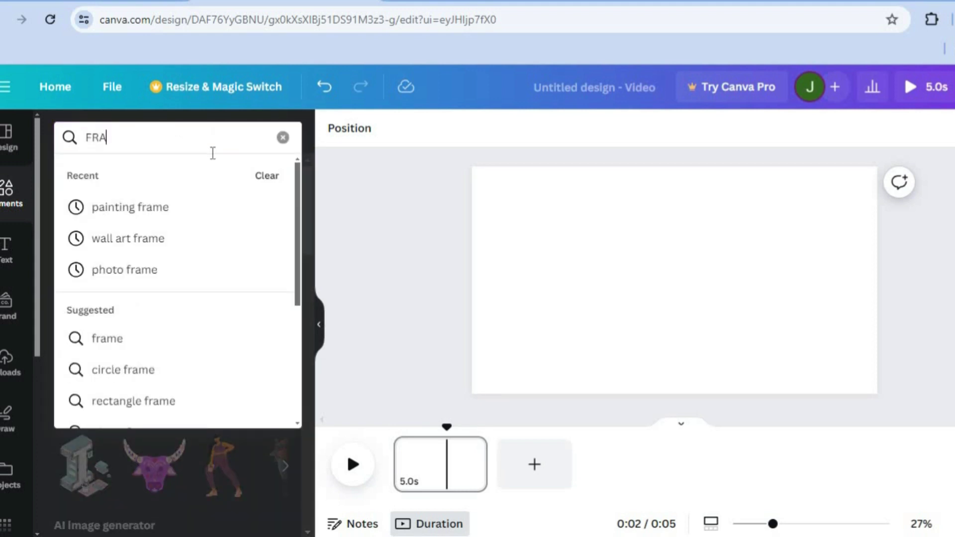
left_click(173, 350)
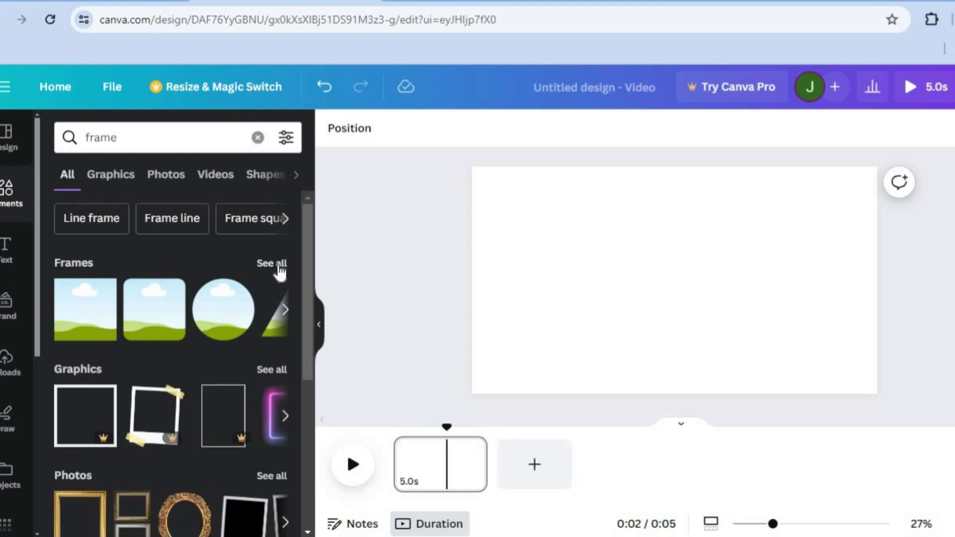
left_click(278, 267)
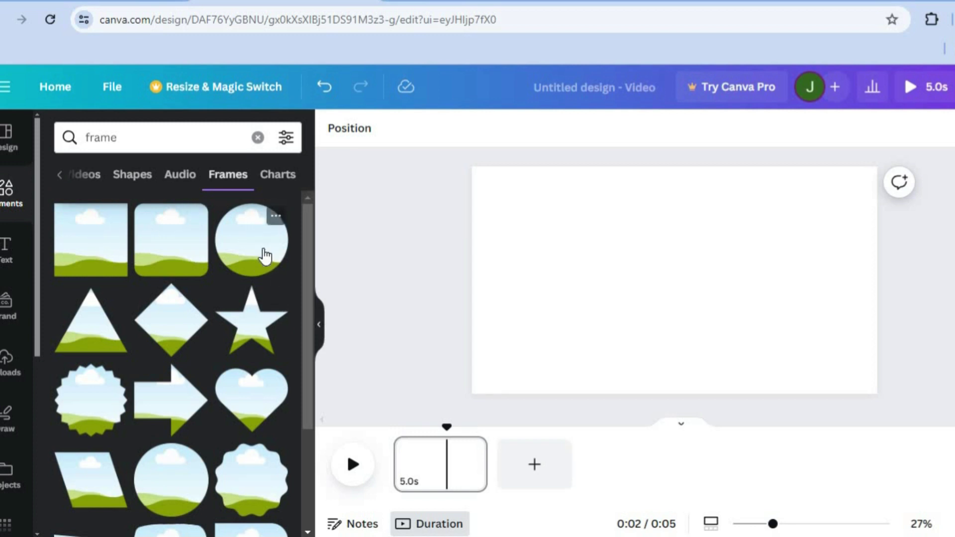
left_click(264, 256)
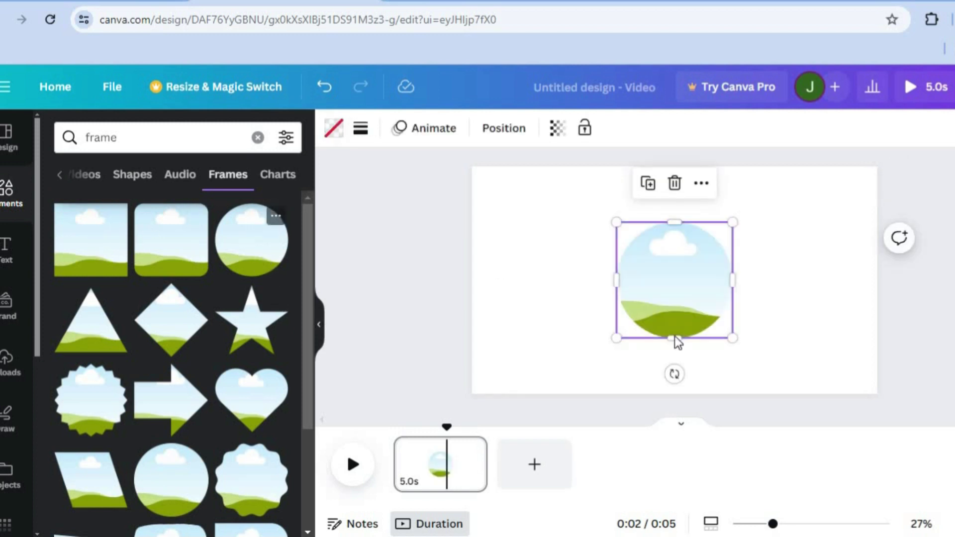
left_click_drag(612, 341, 595, 367)
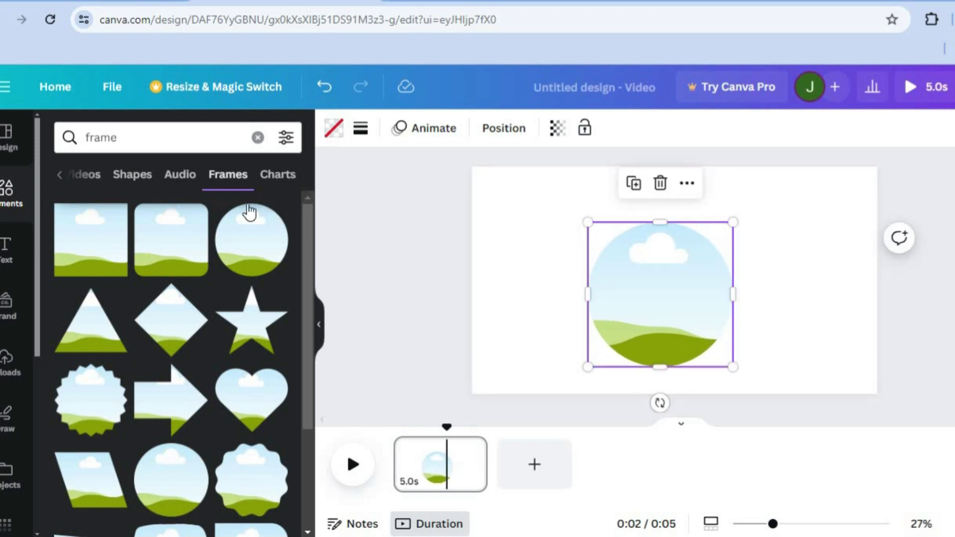
Fill the circular frame with the recently used blue 30-second countdown video.
left_click(258, 138)
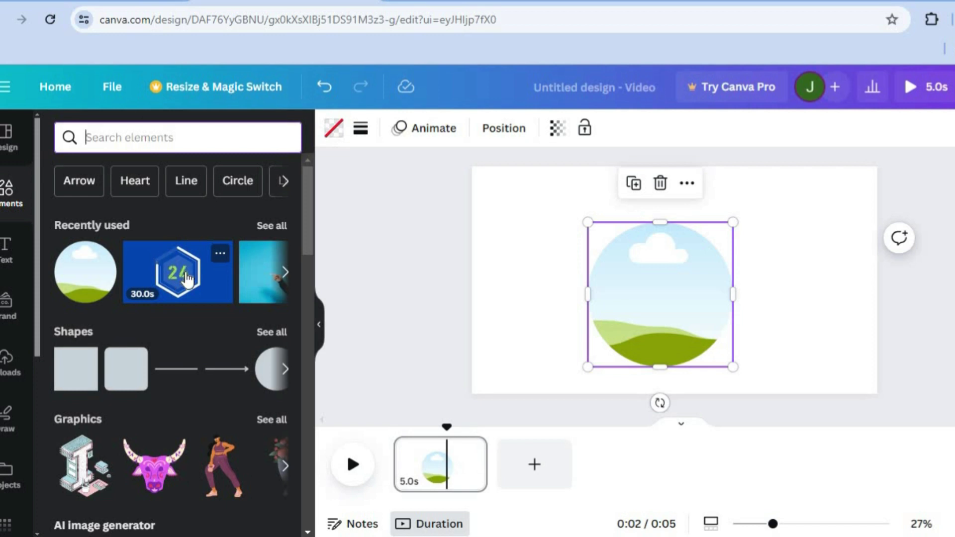
left_click_drag(186, 278, 617, 279)
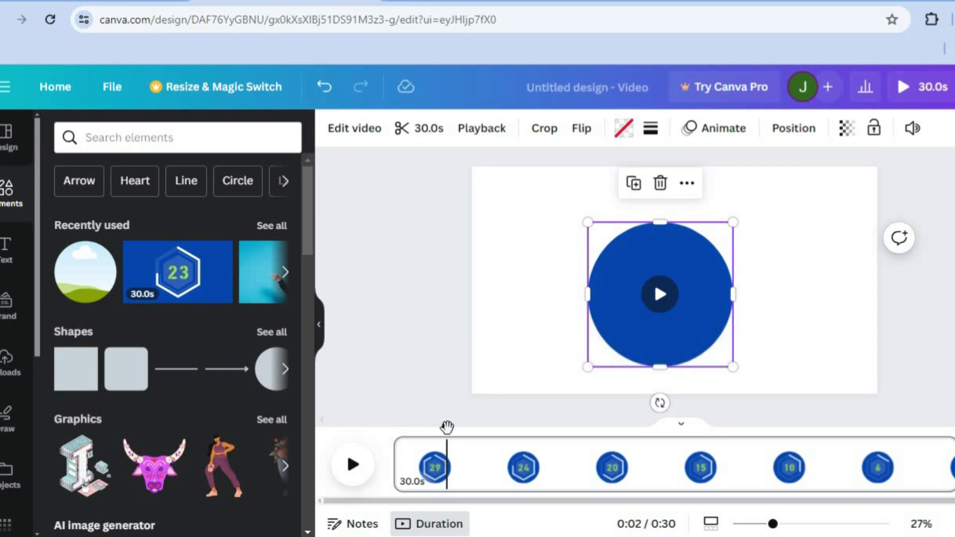
Split the countdown page at the 15-second mark and delete the first half.
left_click_drag(446, 426, 399, 441)
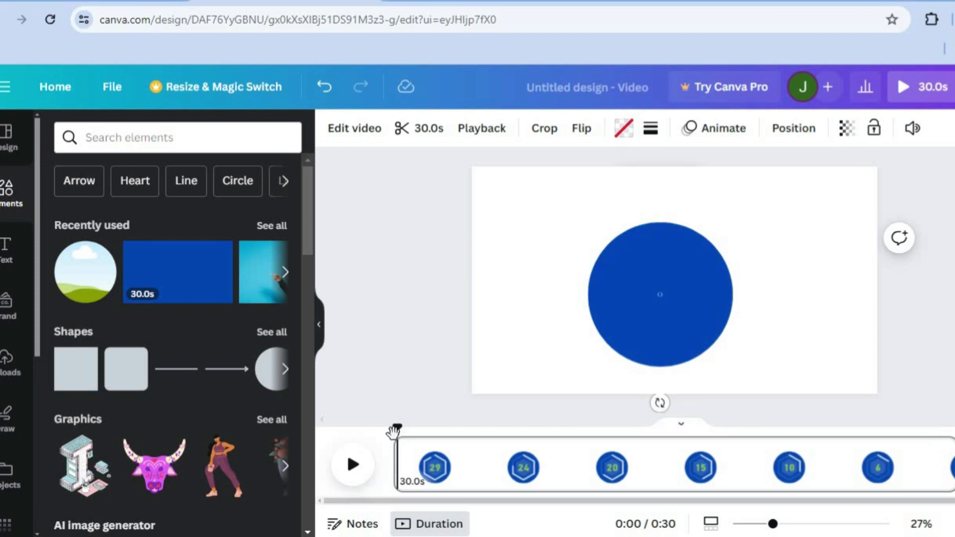
left_click_drag(396, 433, 393, 444)
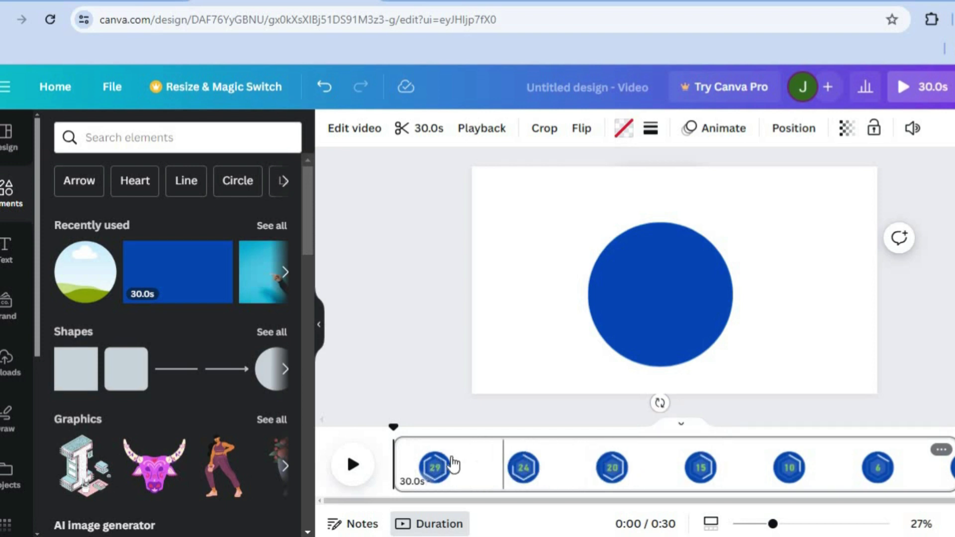
left_click_drag(392, 425, 693, 430)
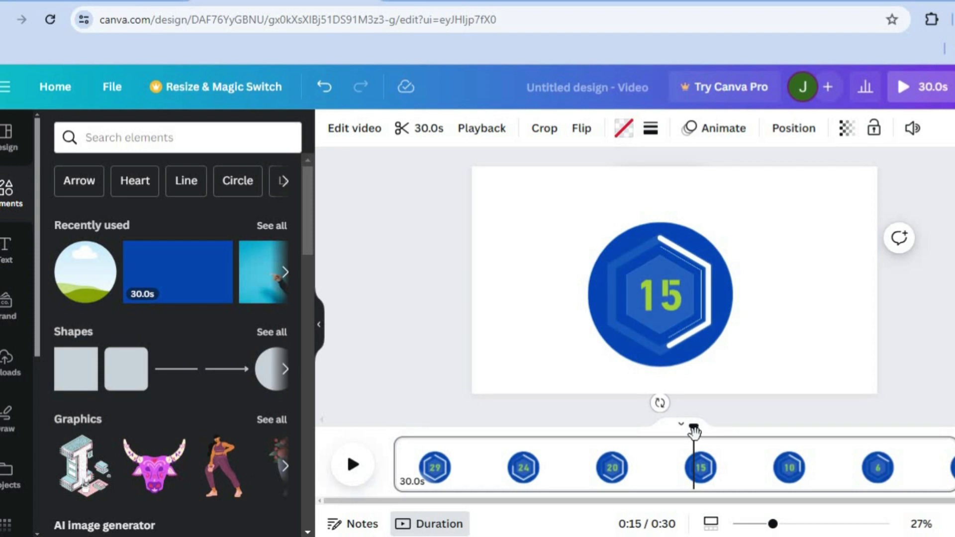
right_click(697, 465)
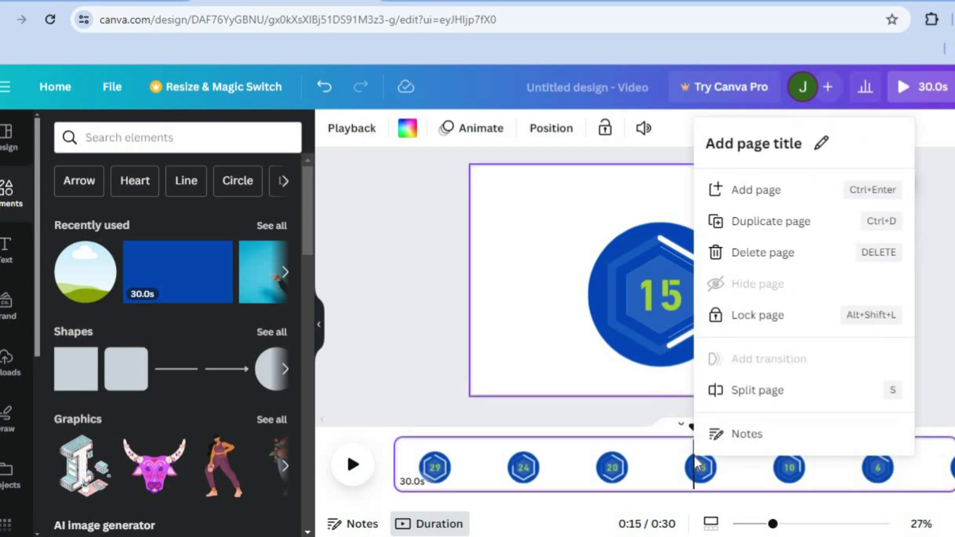
left_click(740, 392)
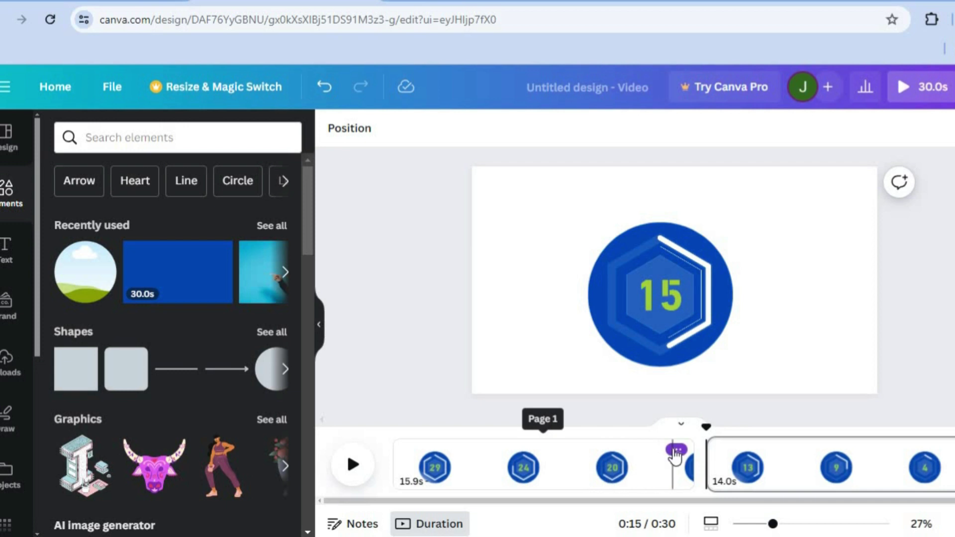
left_click(676, 451)
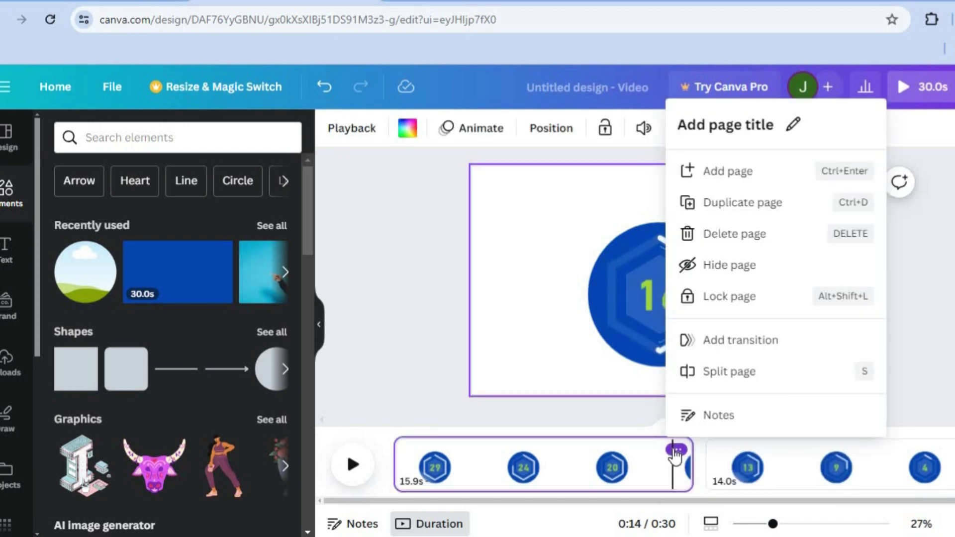
left_click(737, 235)
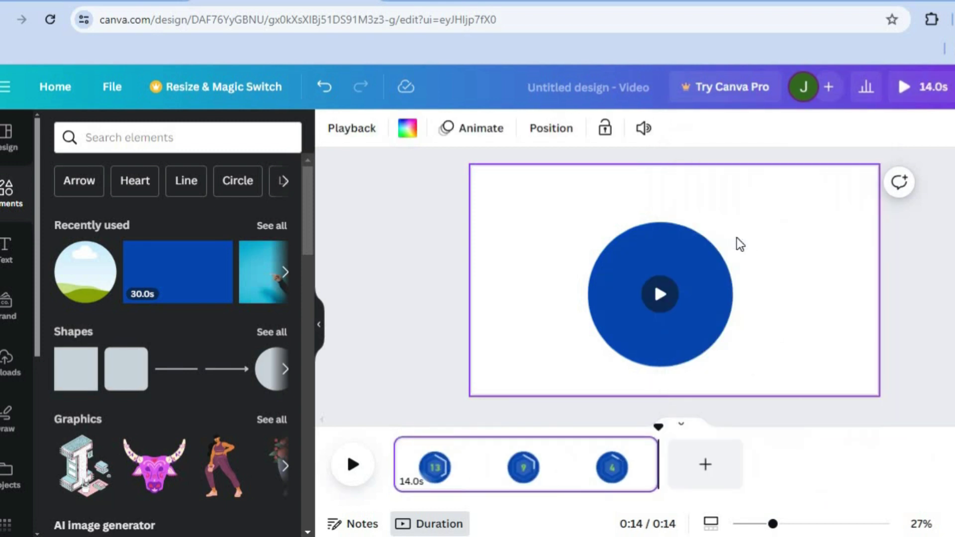
Play a short preview of the trimmed countdown from the beginning and return the playhead to the start.
left_click_drag(655, 442, 389, 447)
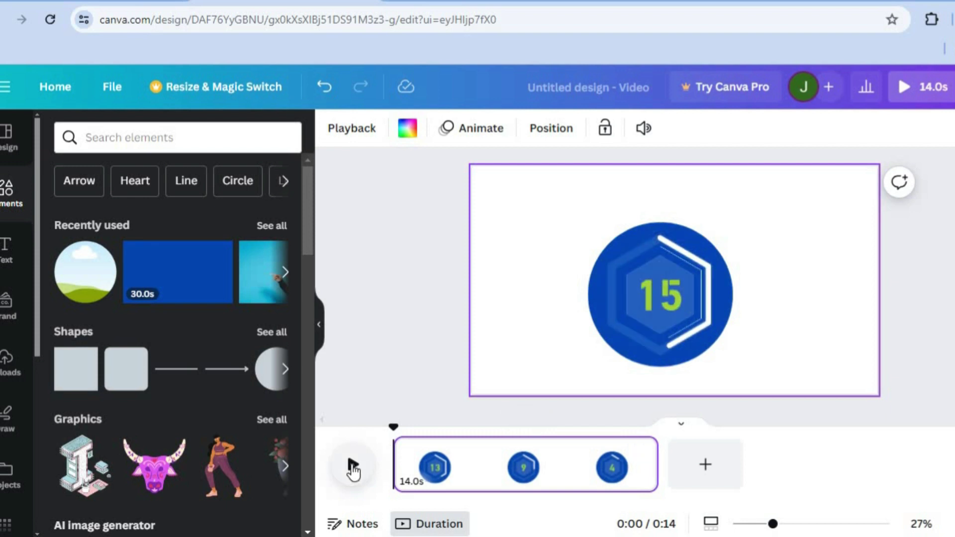
left_click(353, 468)
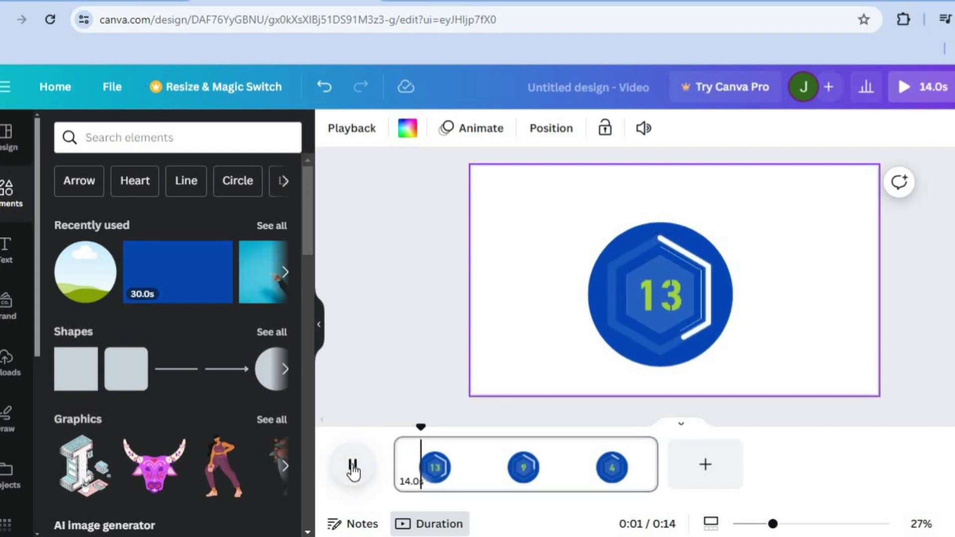
left_click(353, 468)
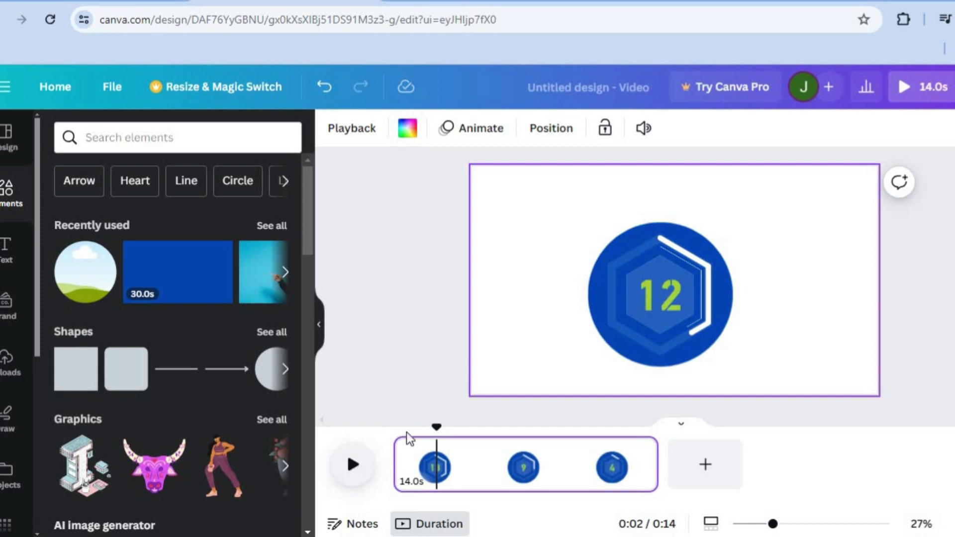
left_click_drag(419, 439, 375, 449)
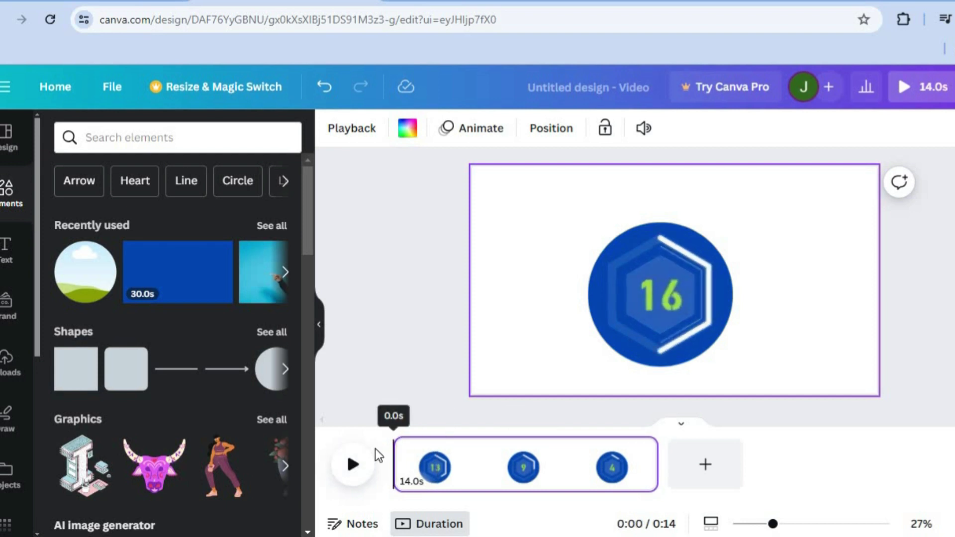
Move the circular countdown frame to the page's upper-left corner and shrink it slightly.
left_click(698, 323)
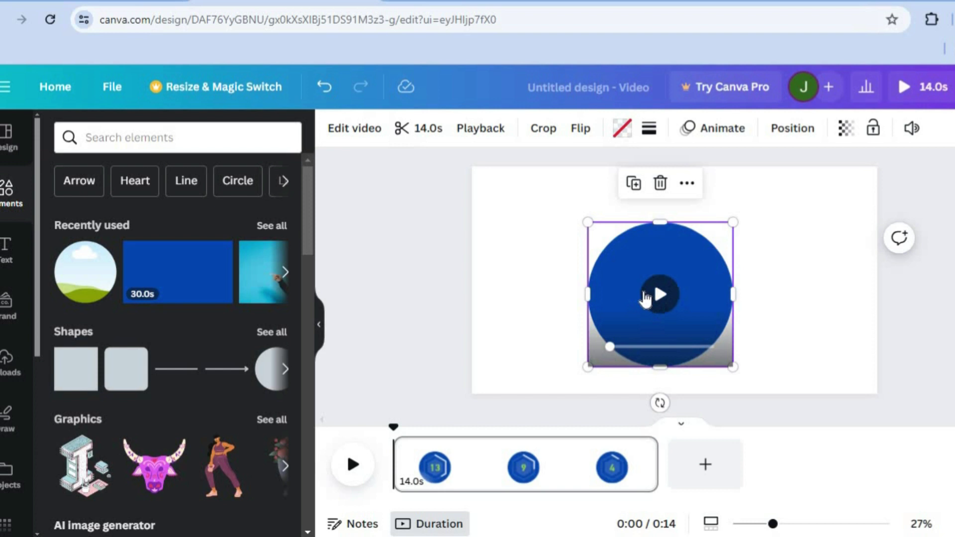
left_click_drag(649, 252, 540, 203)
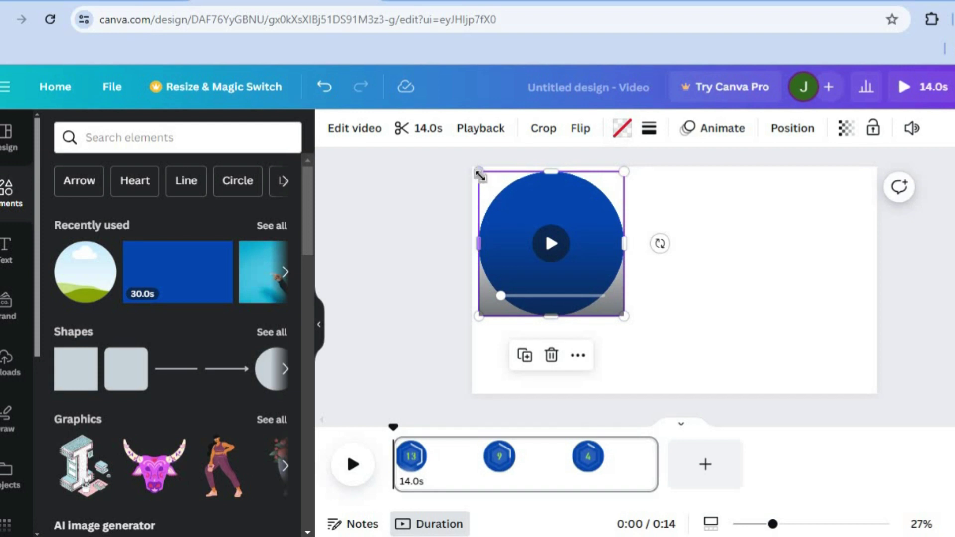
left_click_drag(485, 181, 487, 177)
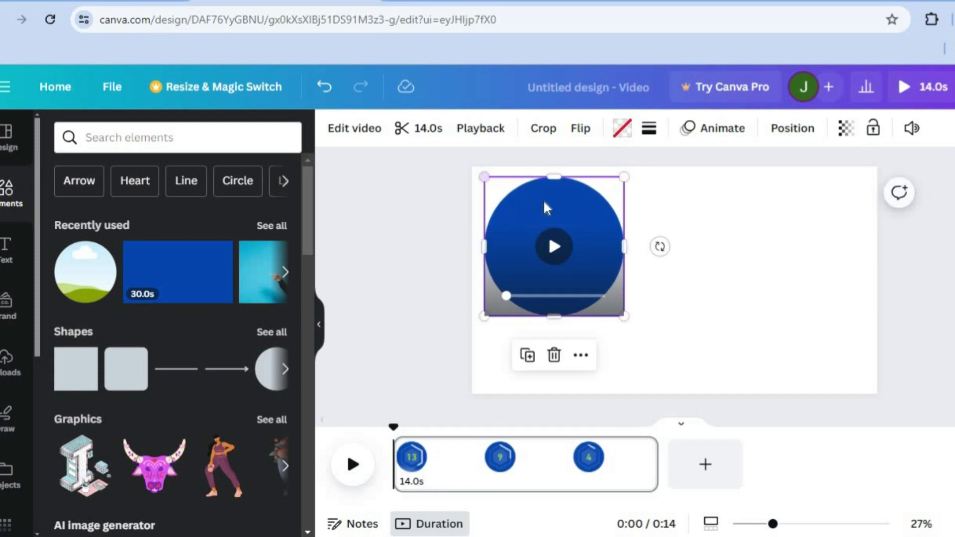
left_click_drag(544, 199, 536, 199)
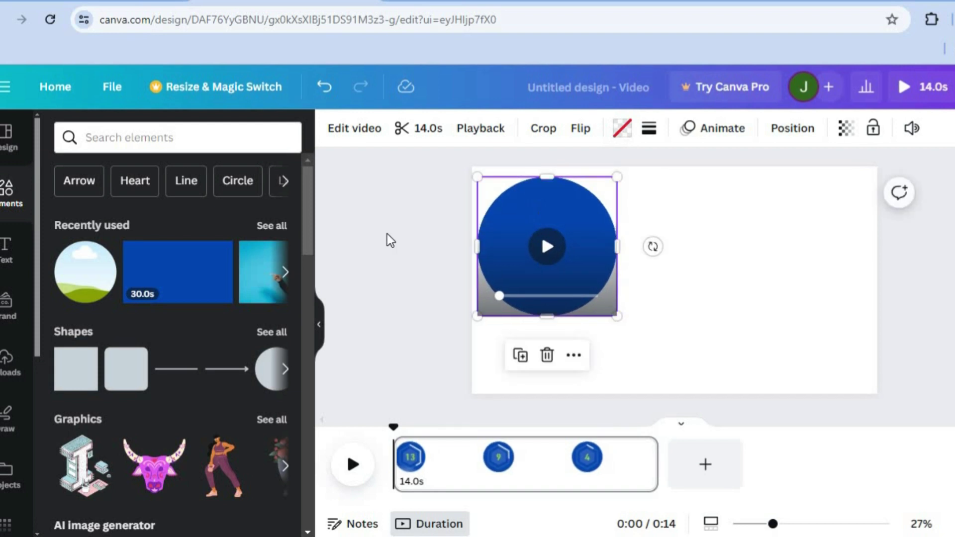
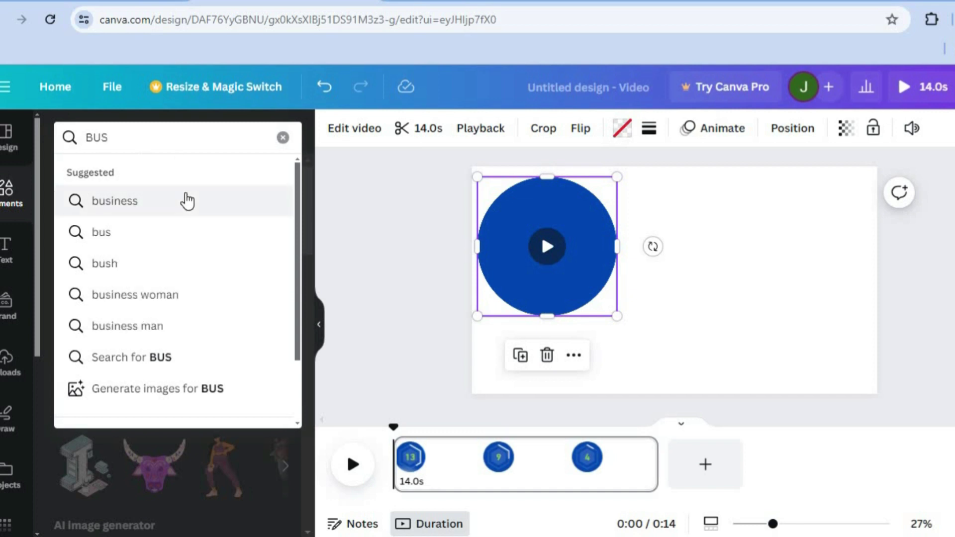
Search the video elements for "business" and set the 17-second keyboard-typing clip as the page background.
left_click(187, 201)
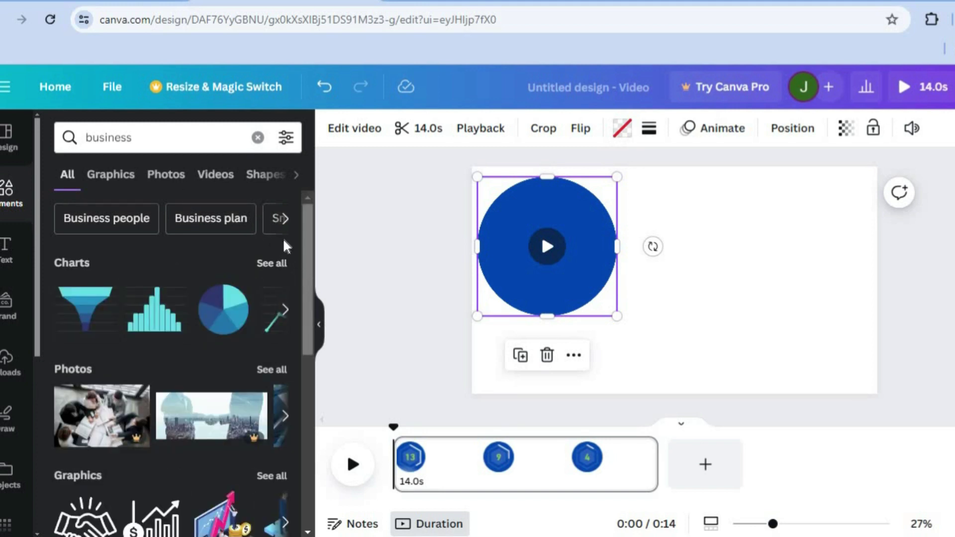
left_click(208, 176)
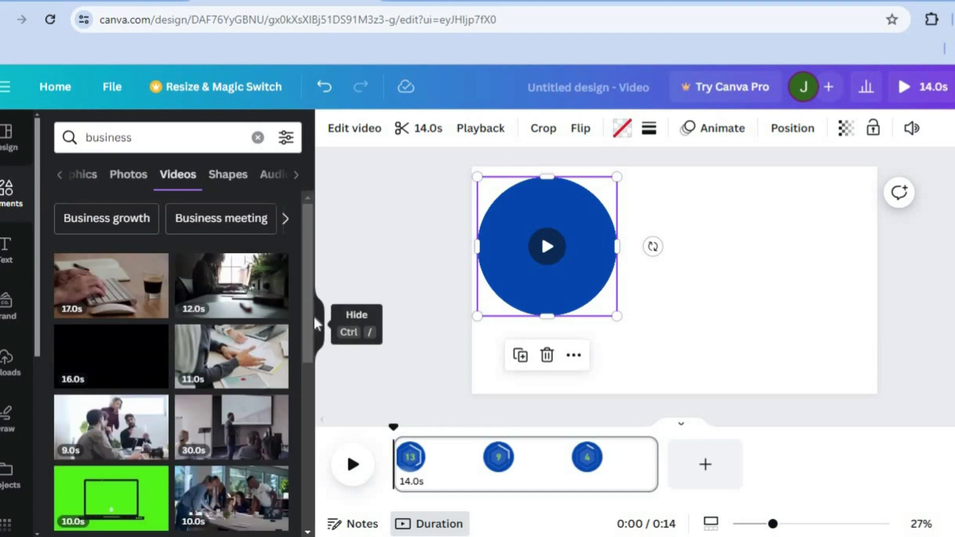
scroll(307, 329, "down", 1)
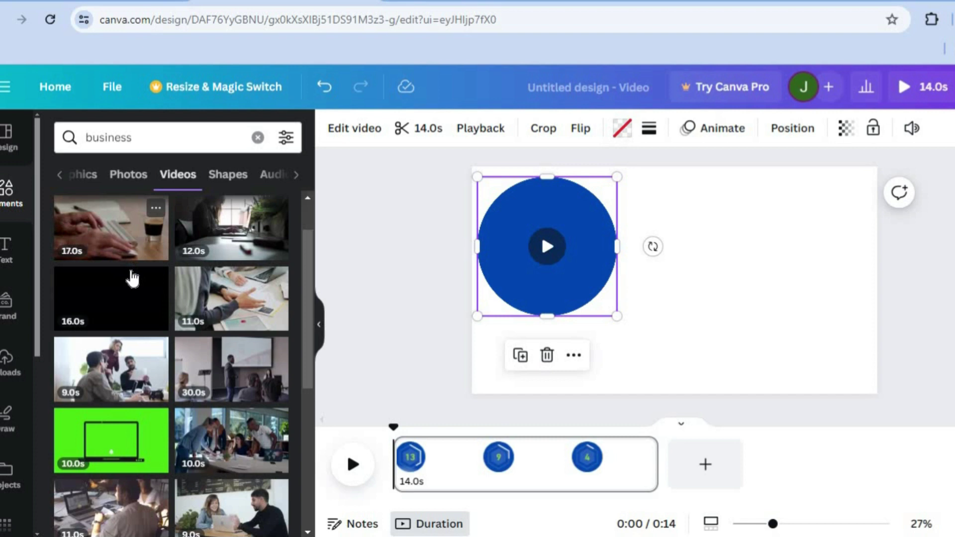
left_click_drag(122, 231, 679, 274)
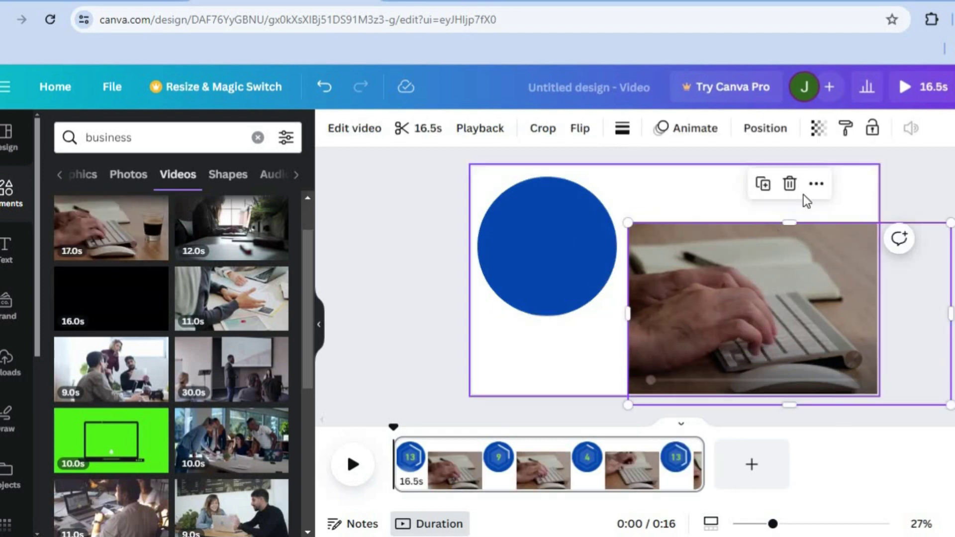
left_click(818, 186)
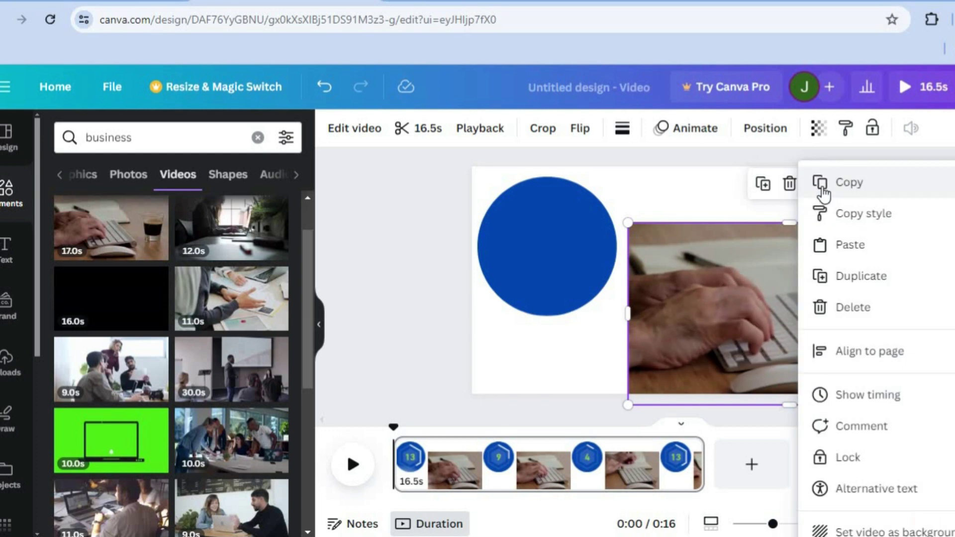
left_click(883, 532)
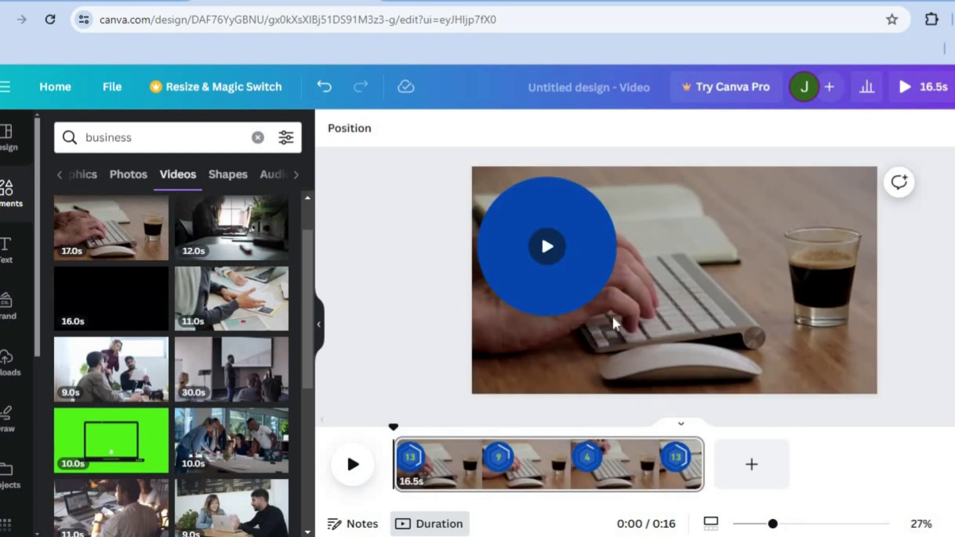
Shrink the circular countdown frame and place it in the page's upper-right corner.
mouse_move(580, 297)
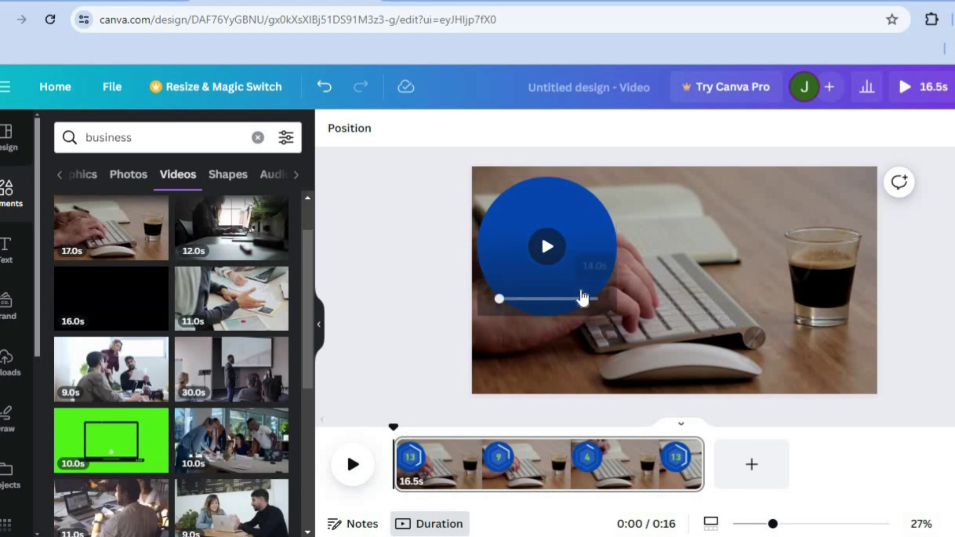
left_click(603, 259)
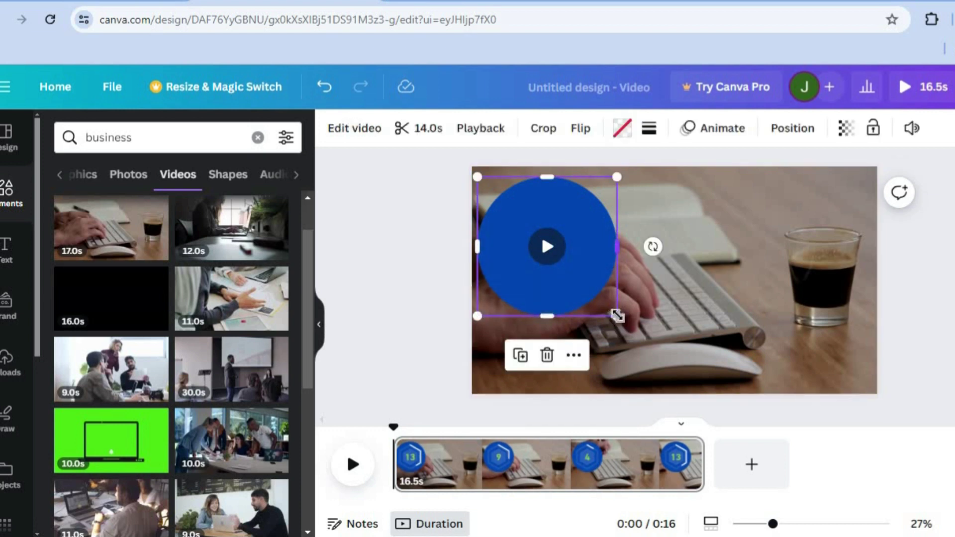
left_click_drag(617, 315, 586, 285)
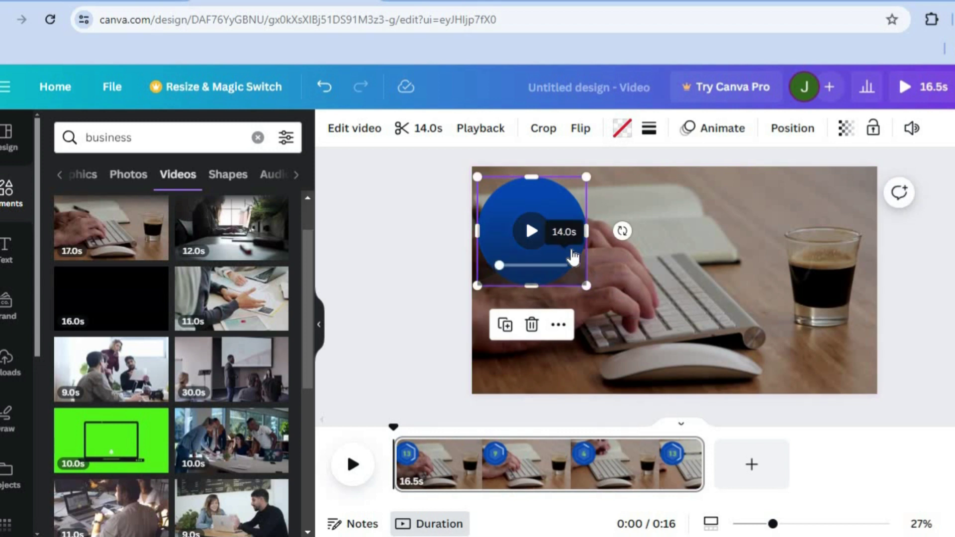
left_click_drag(561, 207, 851, 186)
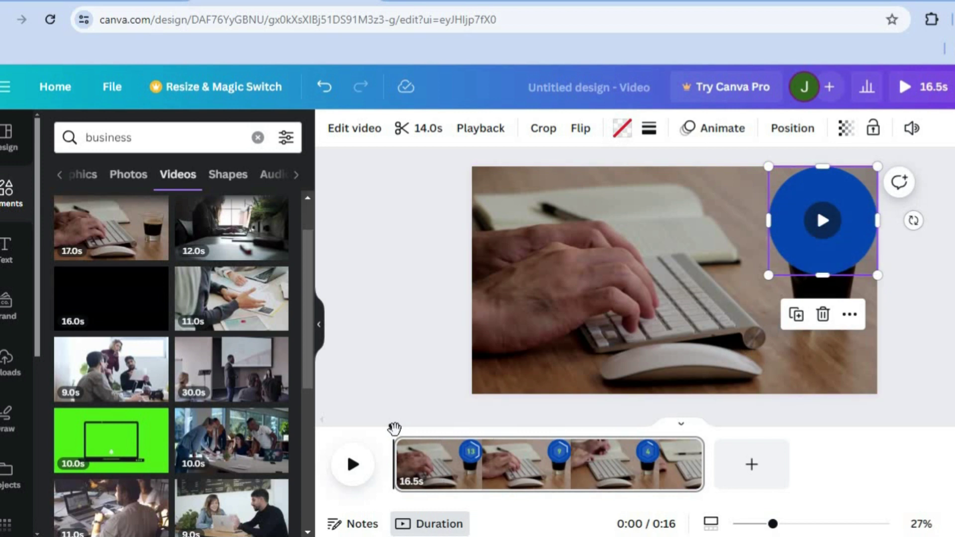
Split the page at 15.0 seconds and delete the short leftover page after the split.
left_click_drag(393, 429, 676, 428)
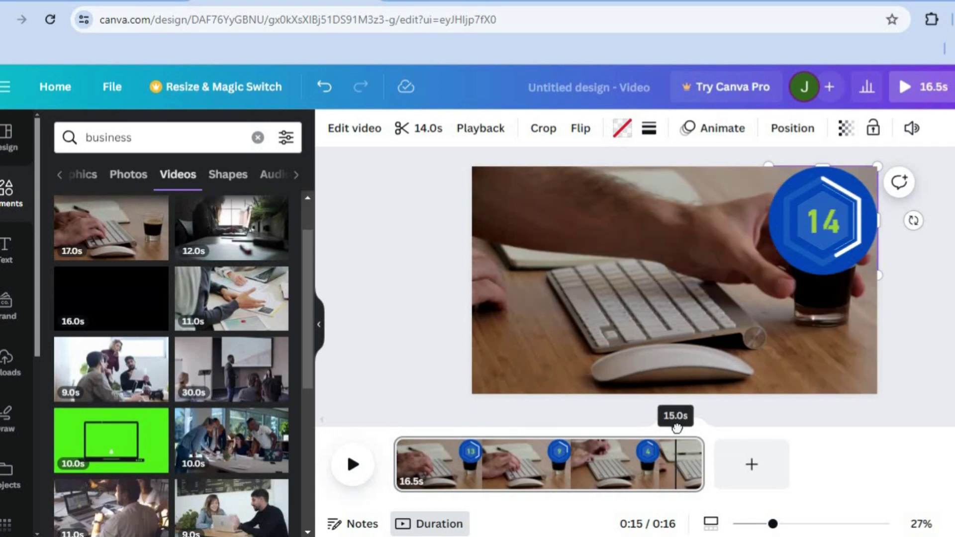
right_click(679, 472)
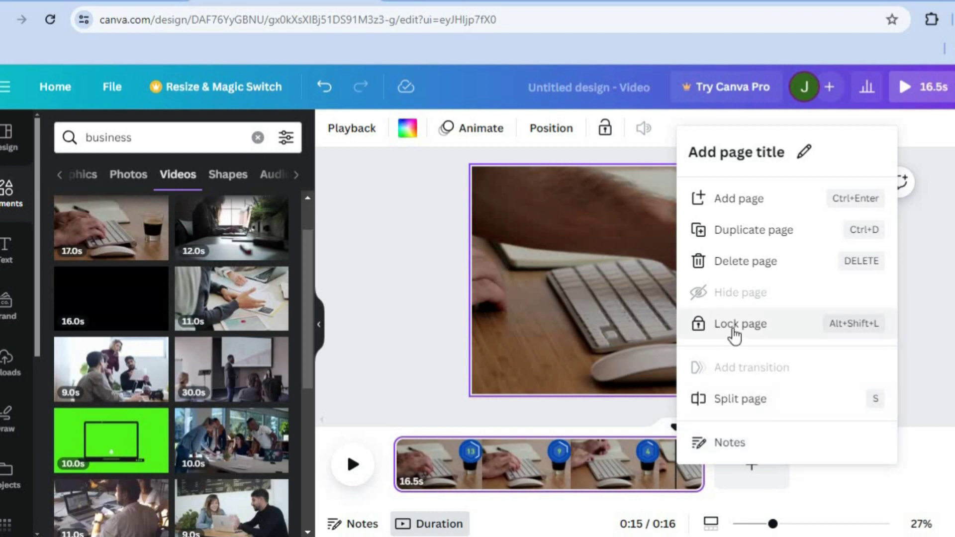
left_click(745, 410)
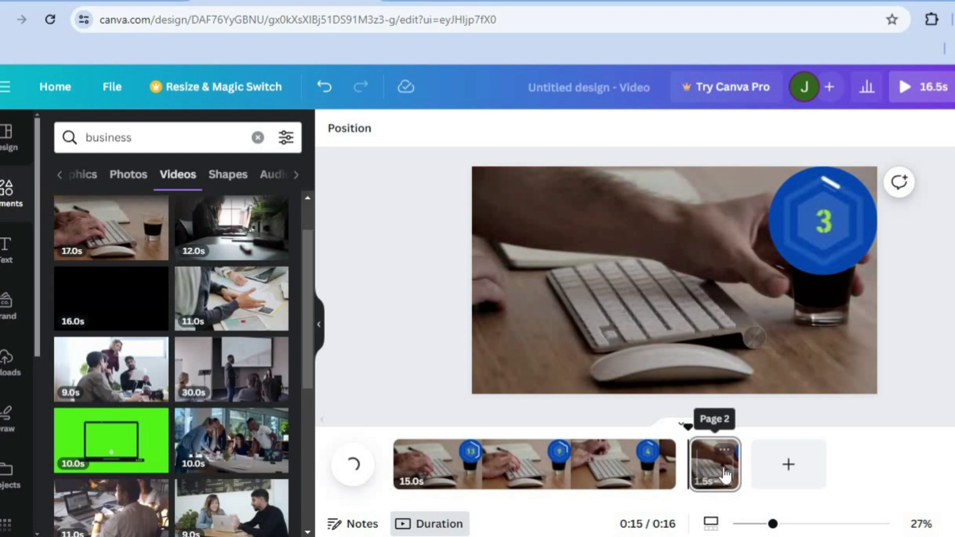
left_click(724, 453)
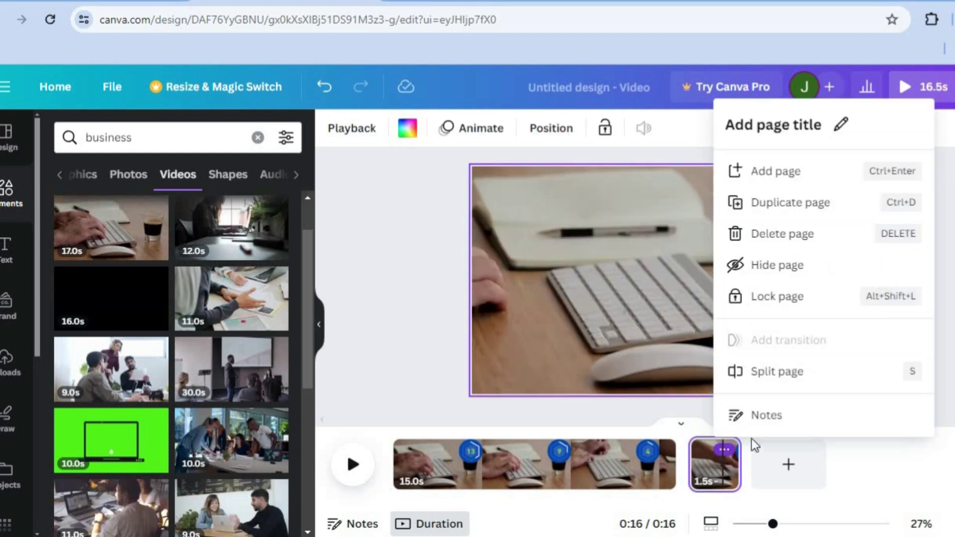
left_click(782, 244)
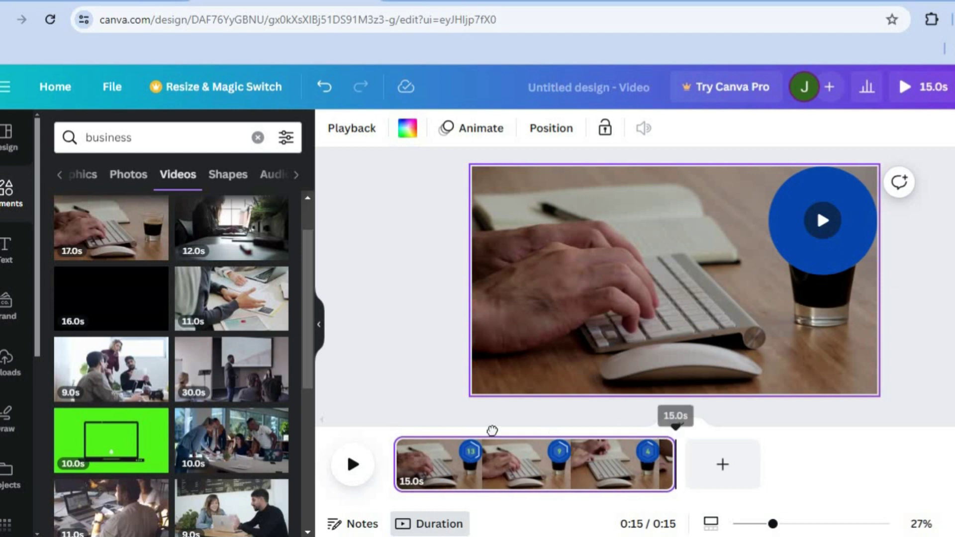
Preview the countdown over the background video from the beginning, then return the playhead to the start.
left_click(416, 433)
left_click(396, 433)
left_click(354, 465)
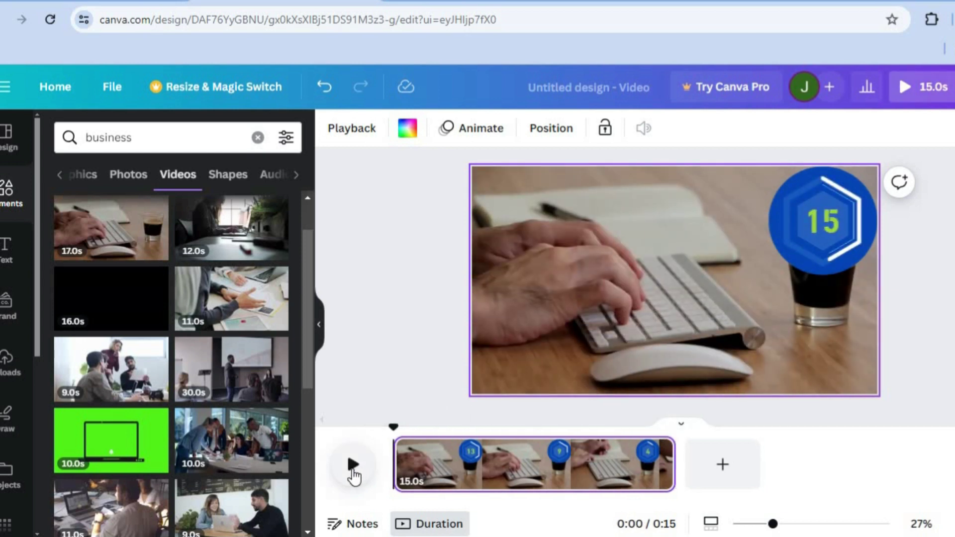
left_click(353, 473)
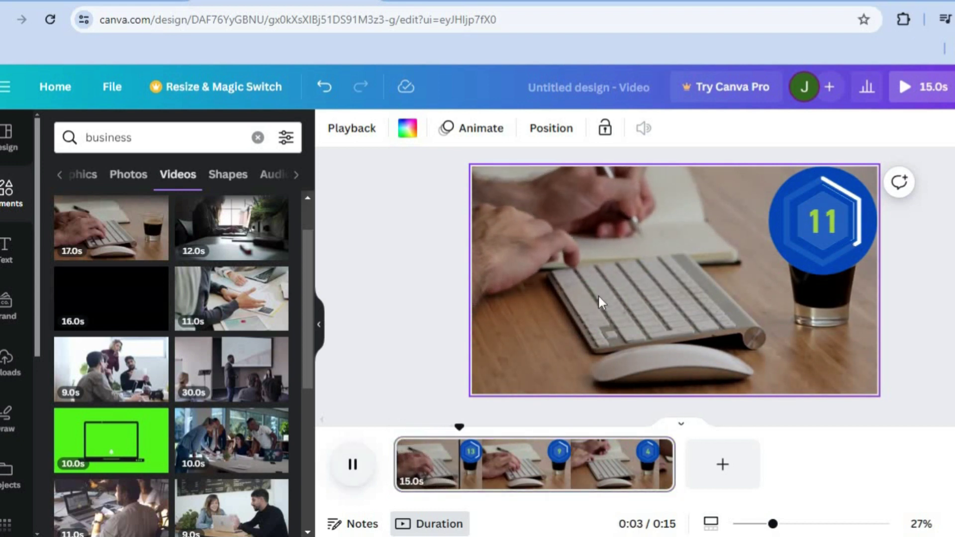
left_click(353, 473)
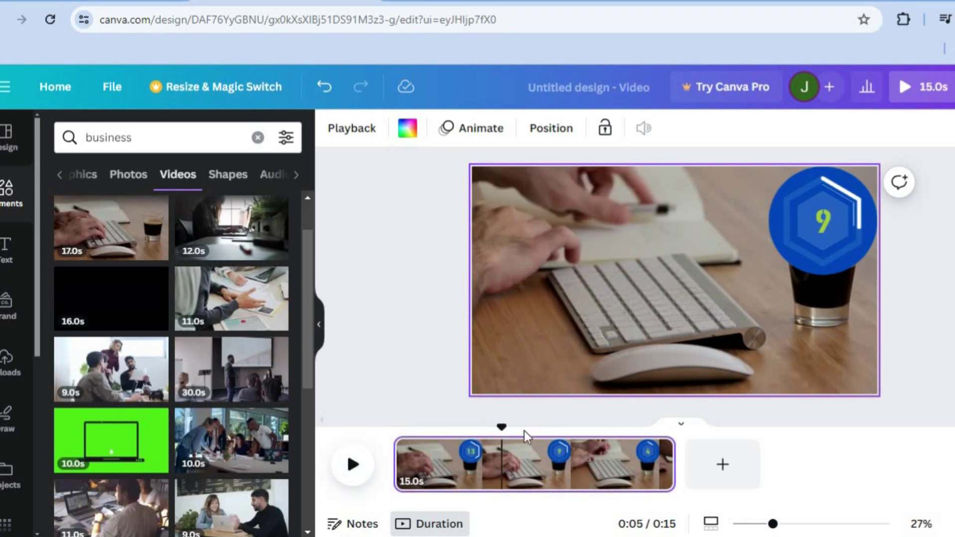
left_click_drag(503, 430, 377, 453)
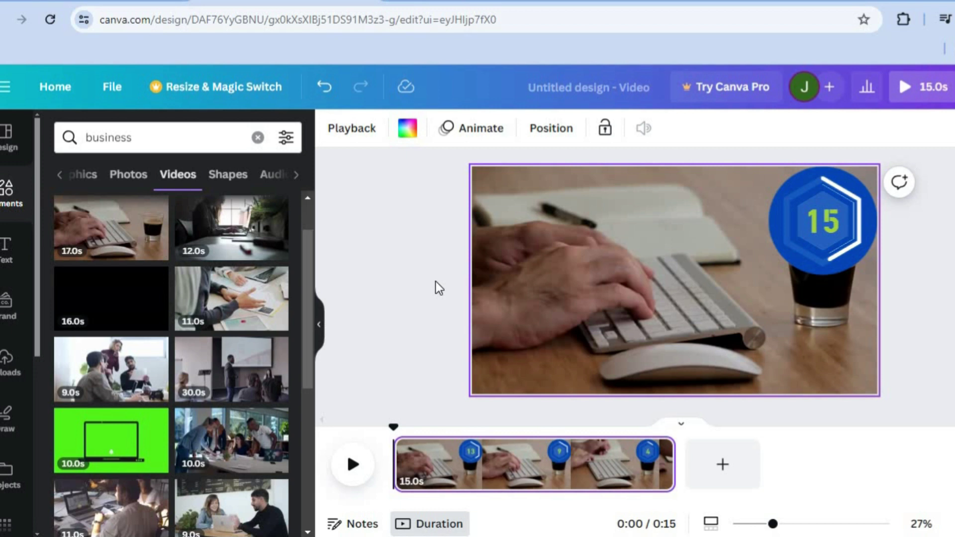
Open the text options for adding text to the page.
left_click(19, 255)
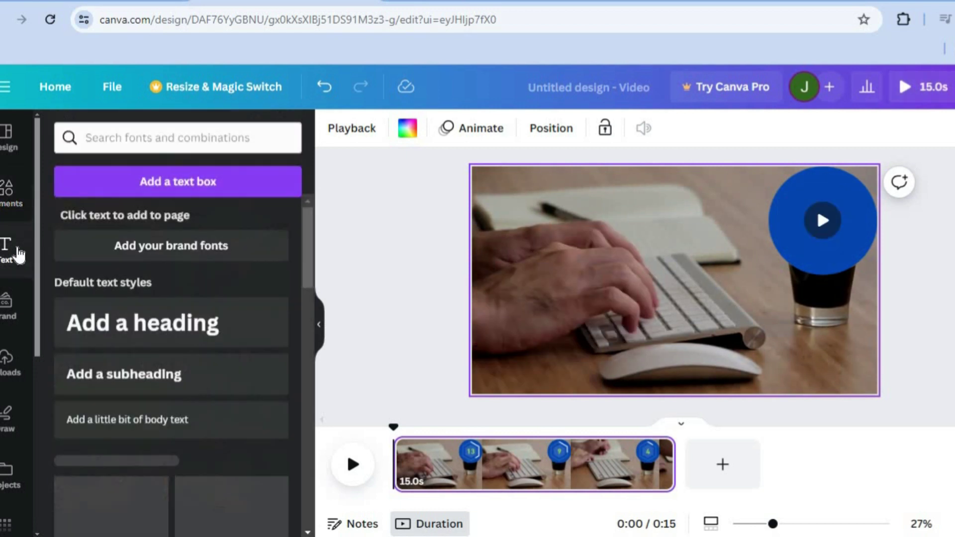